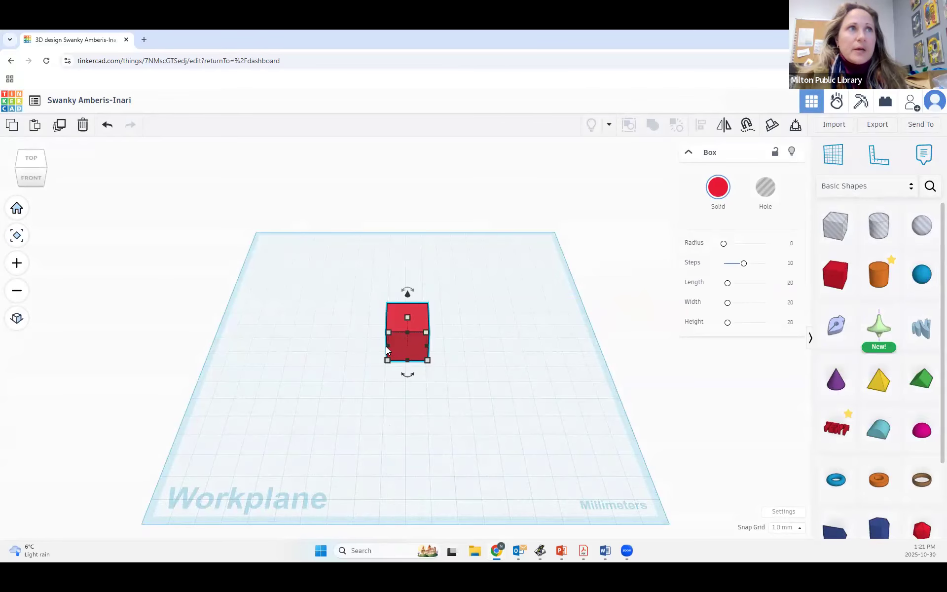
Stretch the red box at both ends to a length of about 138 mm
{"action": "mouse_move", "coordinate": [388, 346]}
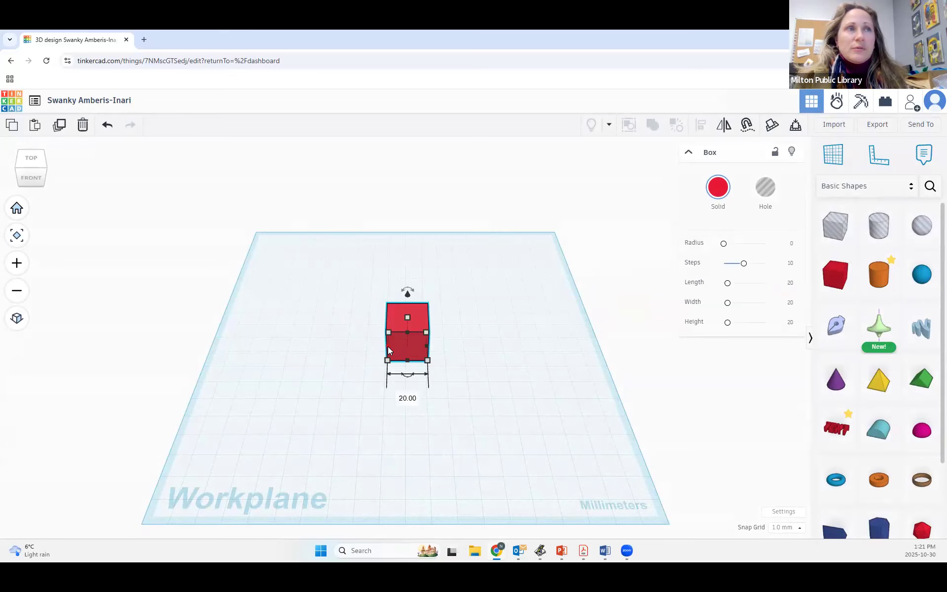
{"action": "left_click_drag", "start_coordinate": [388, 346], "coordinate": [272, 349]}
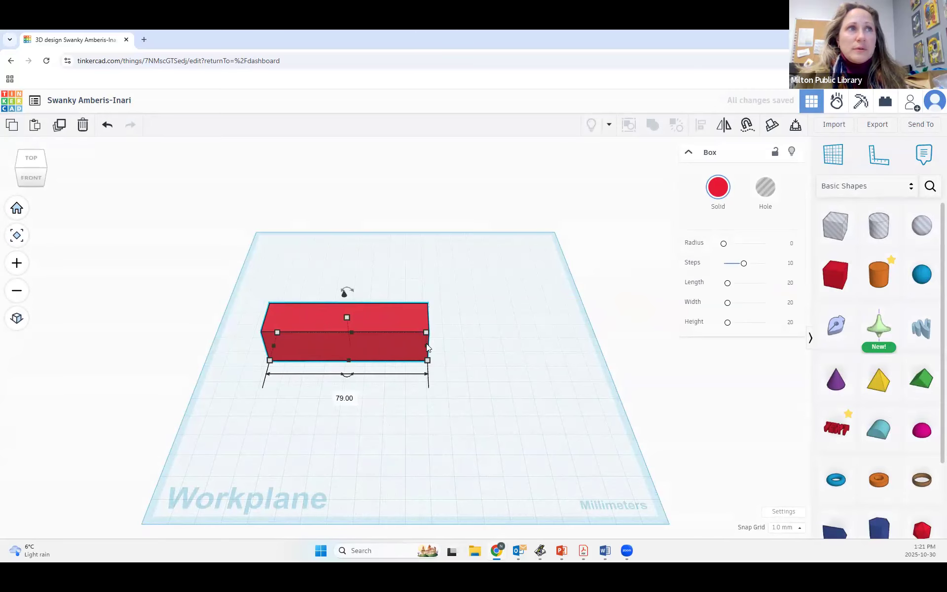
{"action": "left_click_drag", "start_coordinate": [427, 347], "coordinate": [537, 335]}
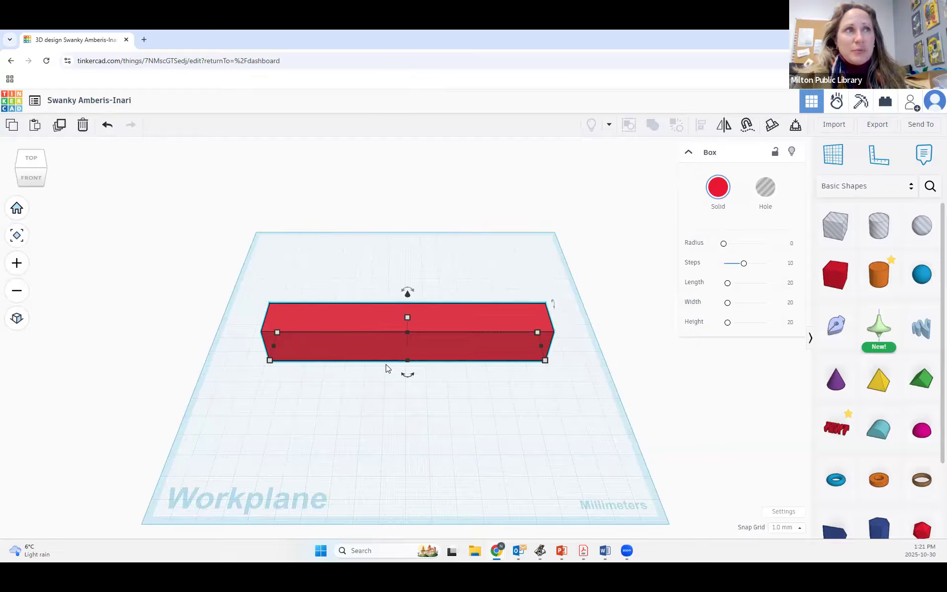
Examine the long box from above, the front and below, and check its length, width and rotation handle
{"action": "left_click", "coordinate": [31, 159]}
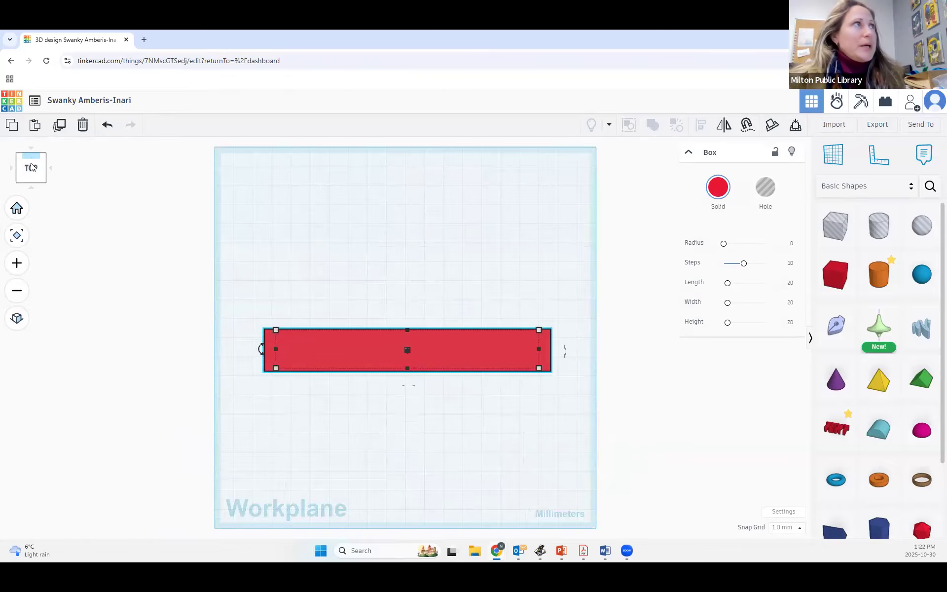
{"action": "left_click", "coordinate": [33, 179]}
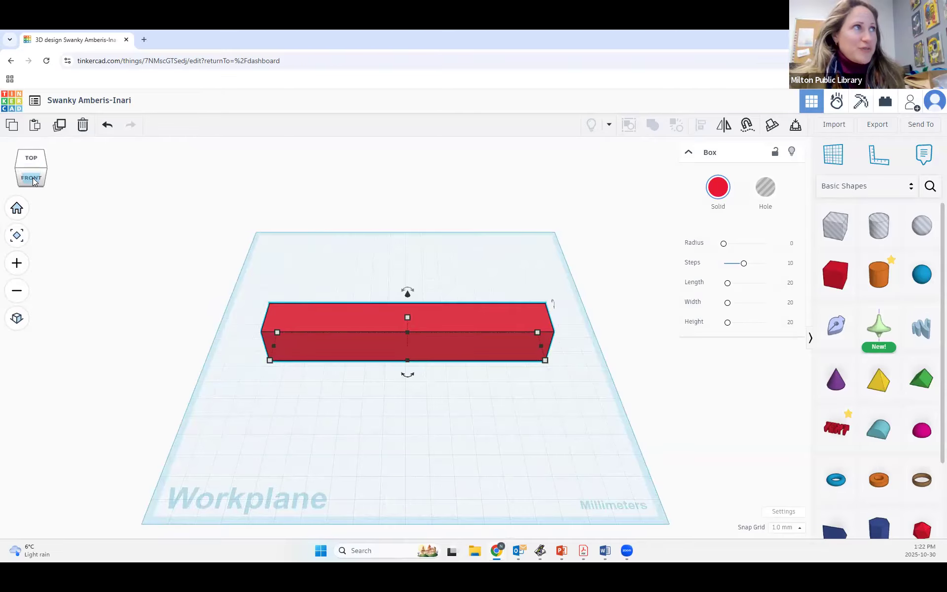
{"action": "left_click", "coordinate": [32, 181]}
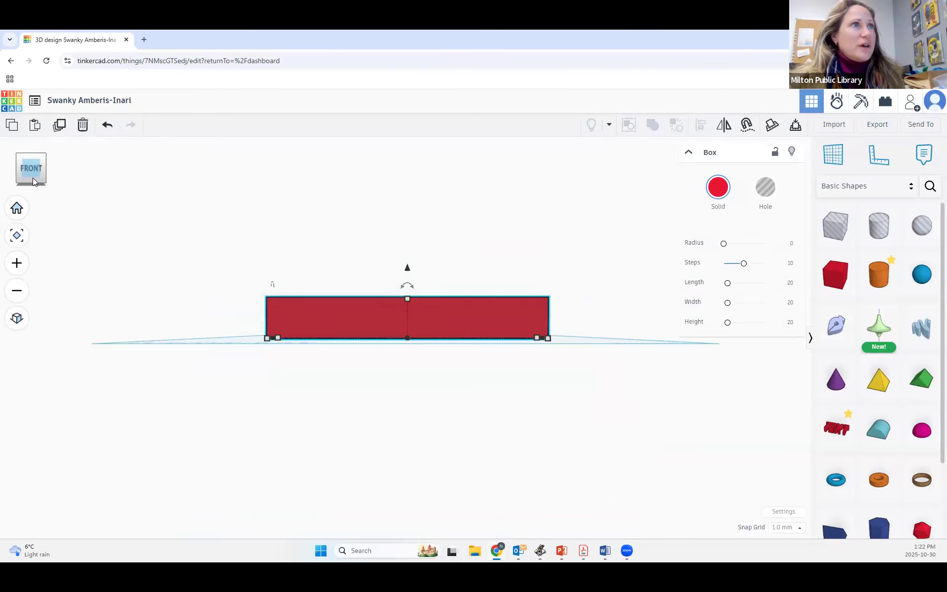
{"action": "left_click", "coordinate": [33, 188]}
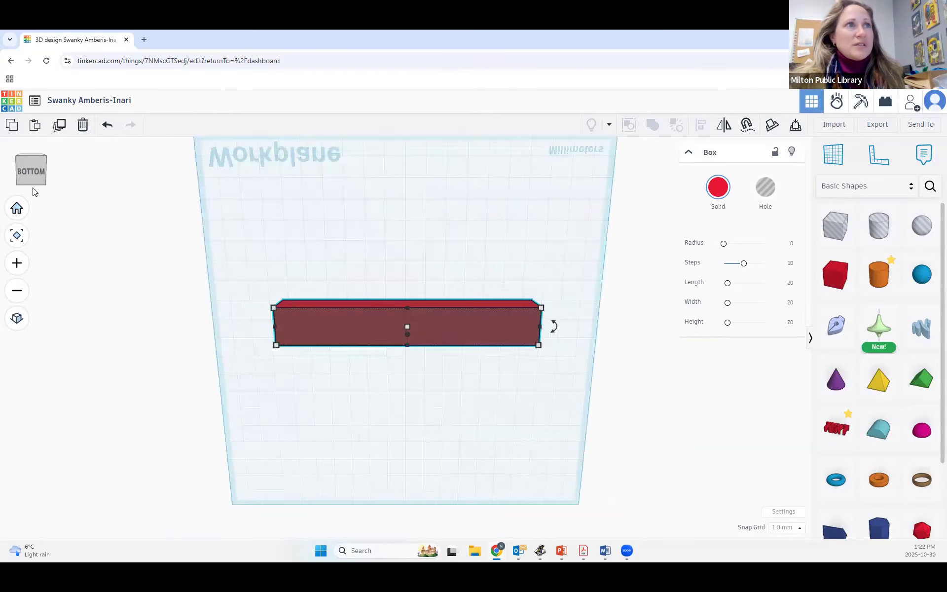
{"action": "left_click", "coordinate": [27, 151]}
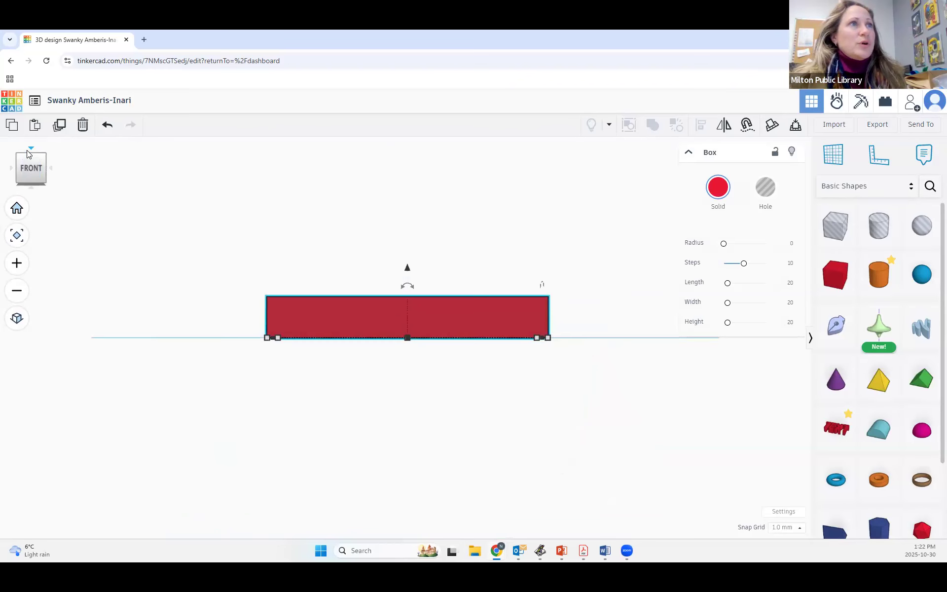
{"action": "left_click", "coordinate": [27, 151]}
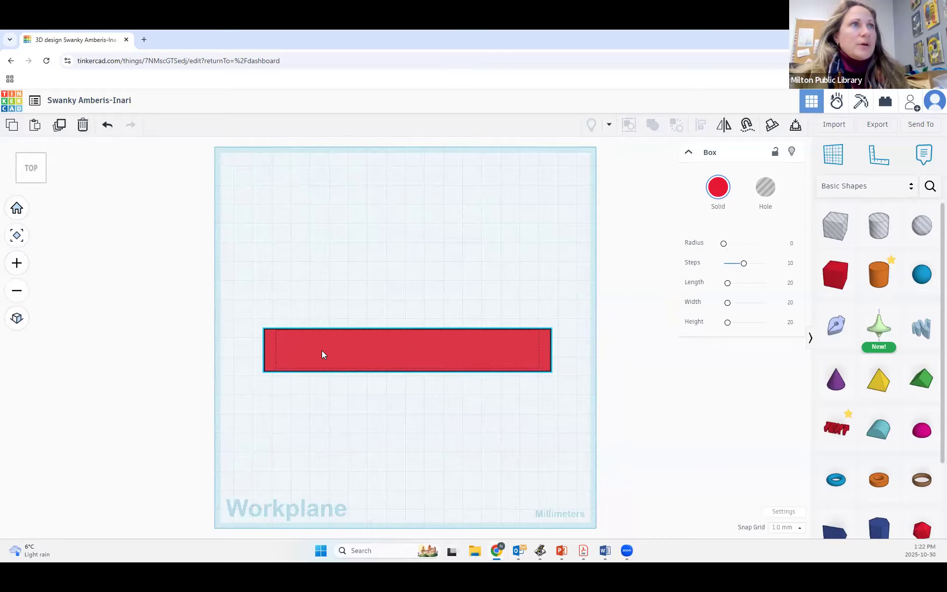
{"action": "left_click", "coordinate": [470, 320]}
{"action": "left_click", "coordinate": [522, 364]}
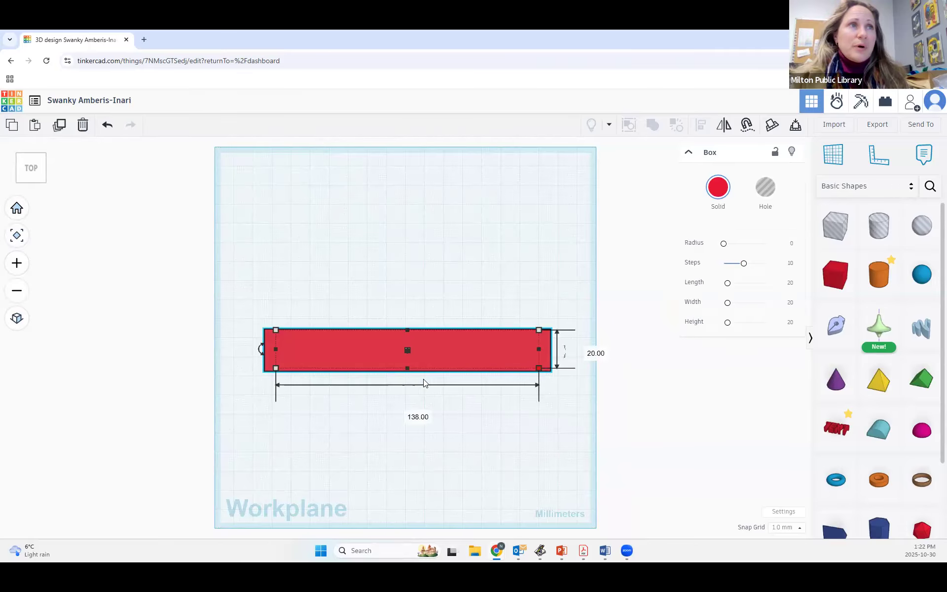
{"action": "left_click", "coordinate": [262, 351]}
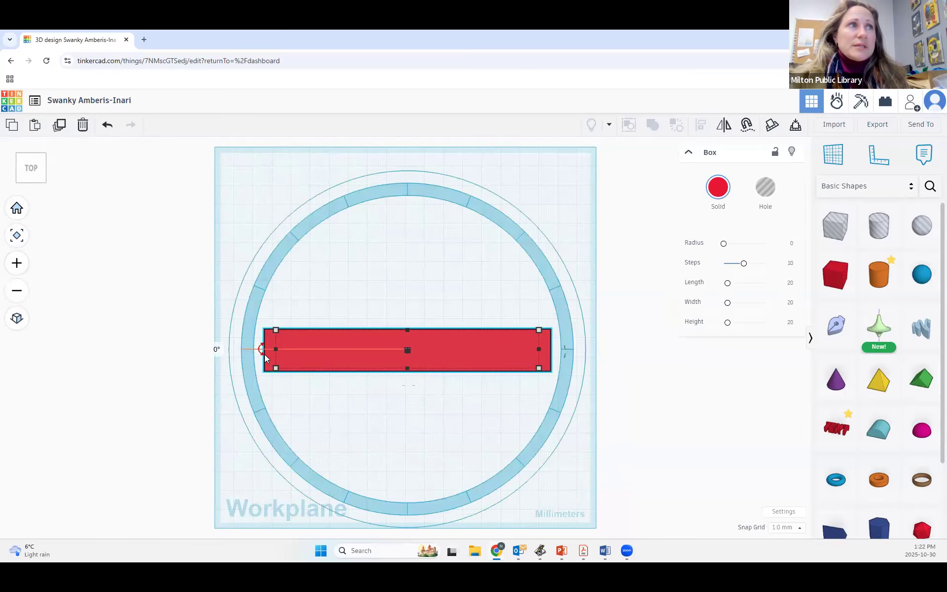
Lengthen the box across most of the workplane, shift it 14 mm left, and nudge it 2 mm toward the back
{"action": "left_click", "coordinate": [553, 369]}
{"action": "left_click", "coordinate": [549, 362]}
{"action": "left_click_drag", "start_coordinate": [539, 346], "coordinate": [519, 352]}
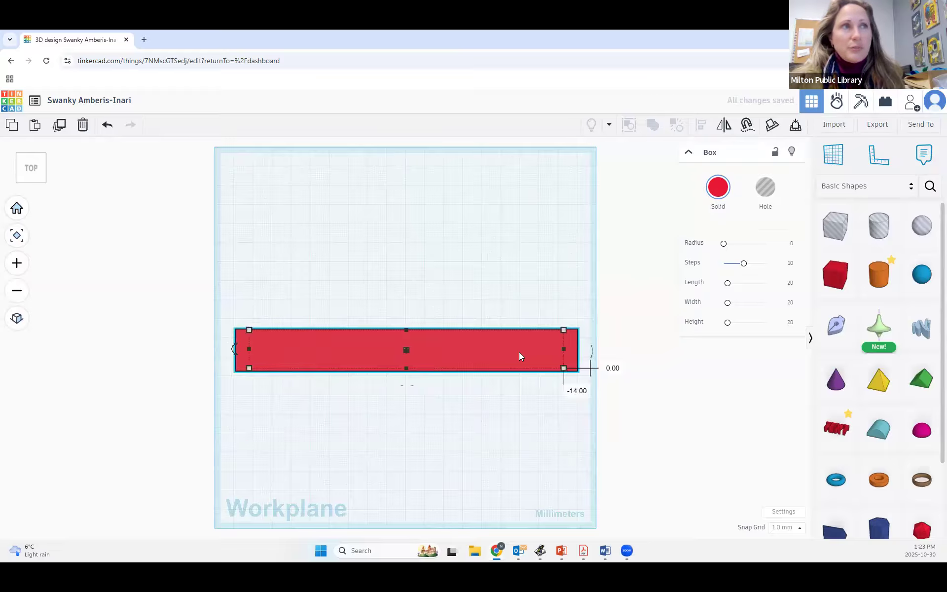
{"action": "key", "text": "Up"}
{"action": "key", "text": "Up"}
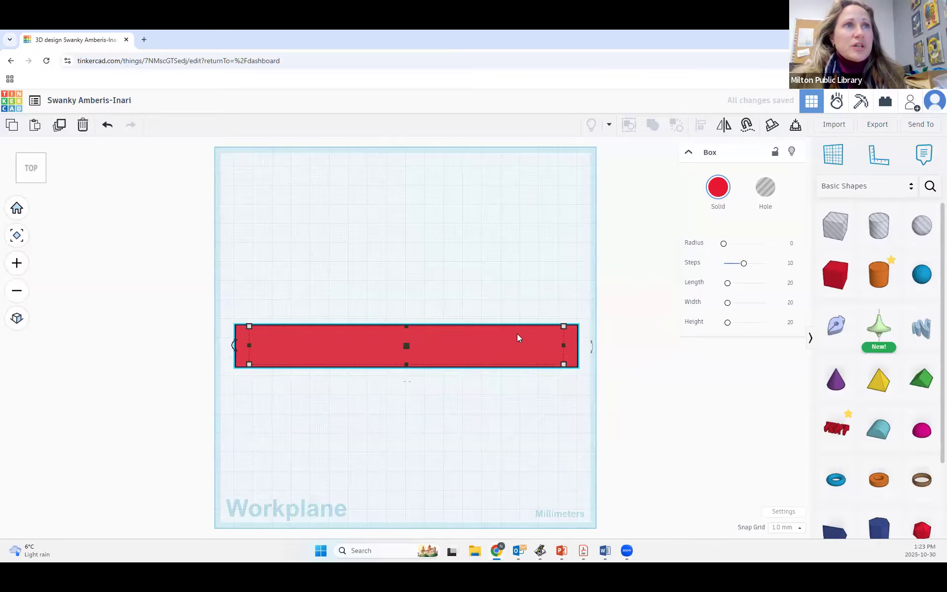
Widen the long box to 24 mm from its back edge and deselect it
{"action": "left_click_drag", "start_coordinate": [562, 325], "coordinate": [563, 327]}
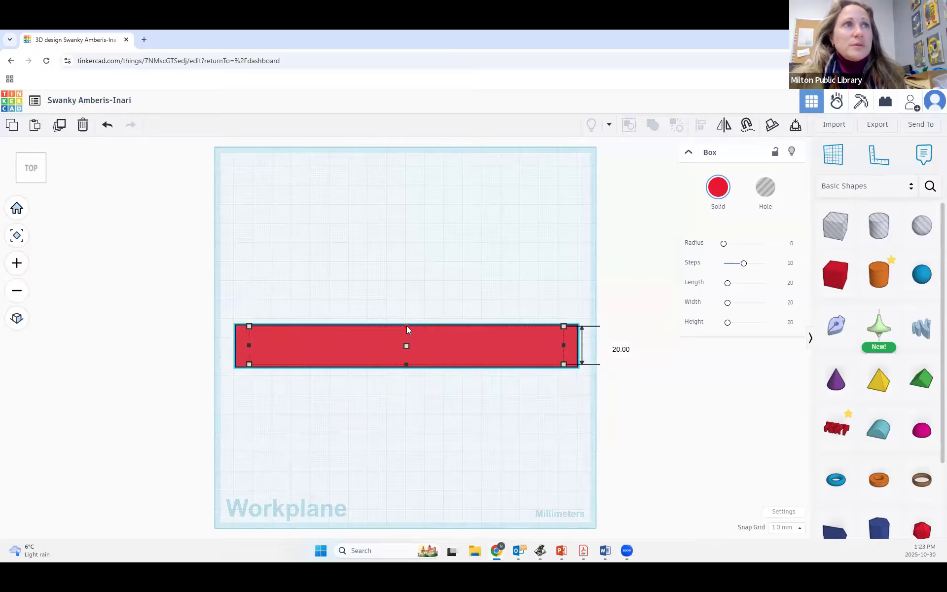
{"action": "left_click_drag", "start_coordinate": [406, 323], "coordinate": [405, 316]}
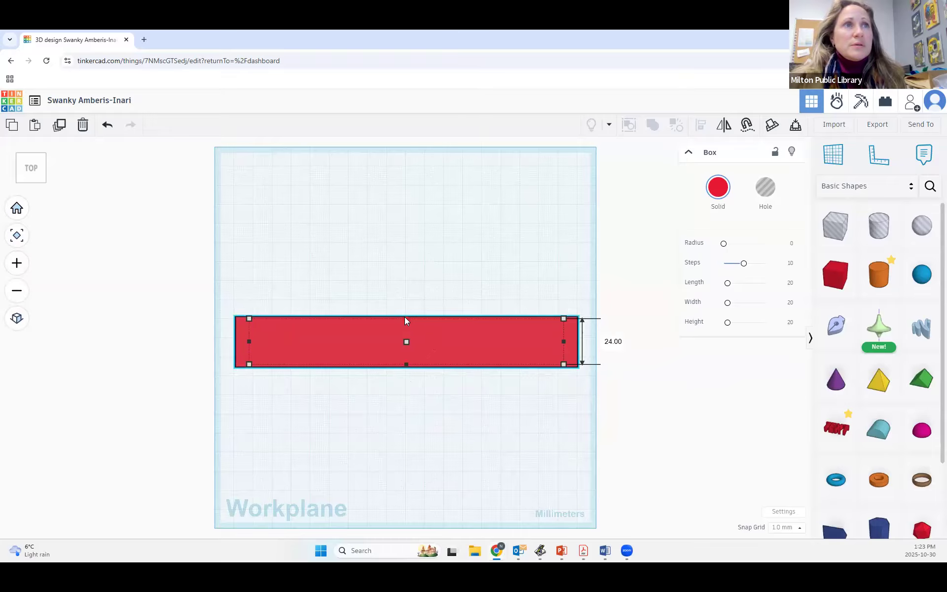
{"action": "left_click", "coordinate": [435, 406]}
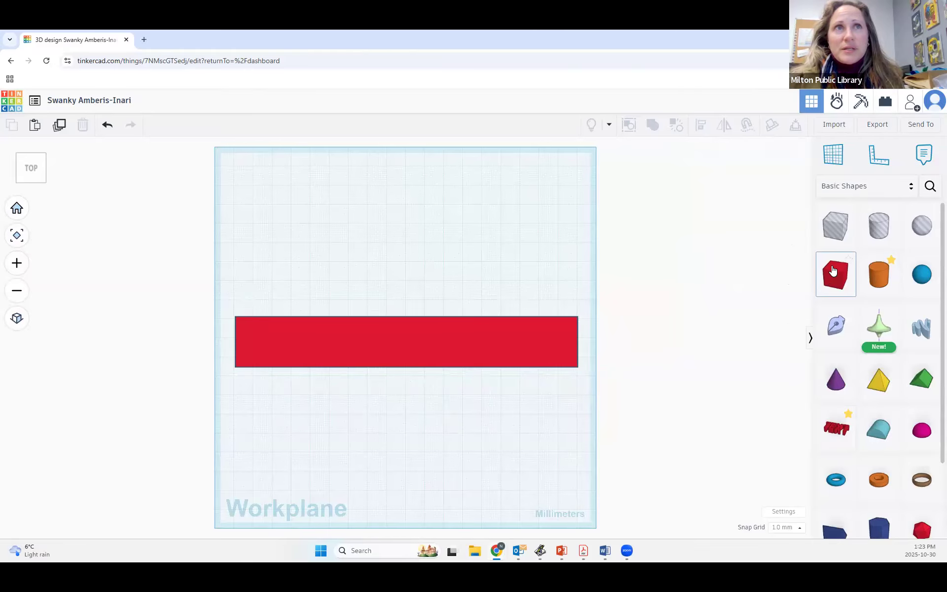
Add a second box on top of the long box, stretch it along most of its length and narrow it to about 18 mm
{"action": "left_click_drag", "start_coordinate": [836, 275], "coordinate": [274, 340]}
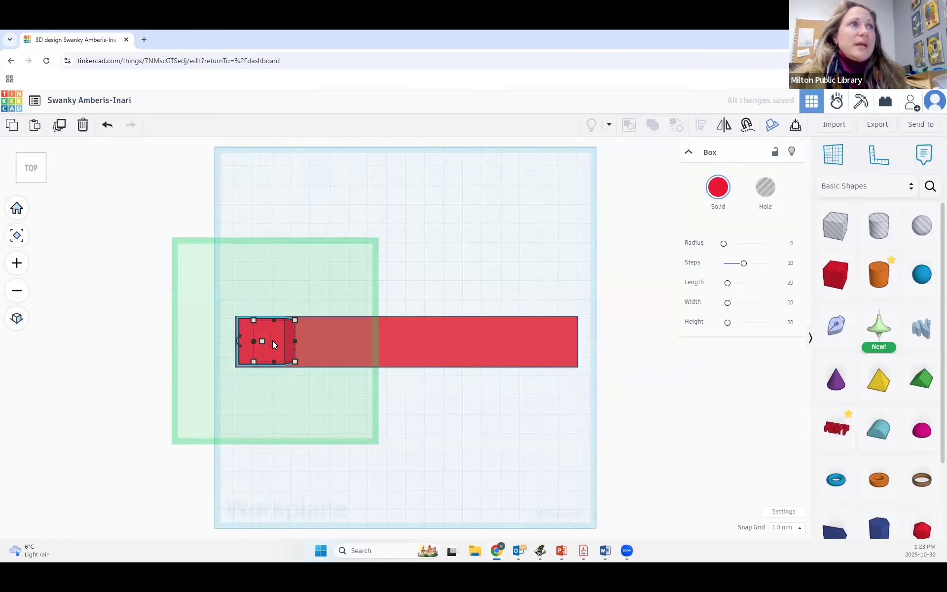
{"action": "left_click_drag", "start_coordinate": [295, 339], "coordinate": [539, 341]}
{"action": "left_click_drag", "start_coordinate": [397, 322], "coordinate": [401, 345]}
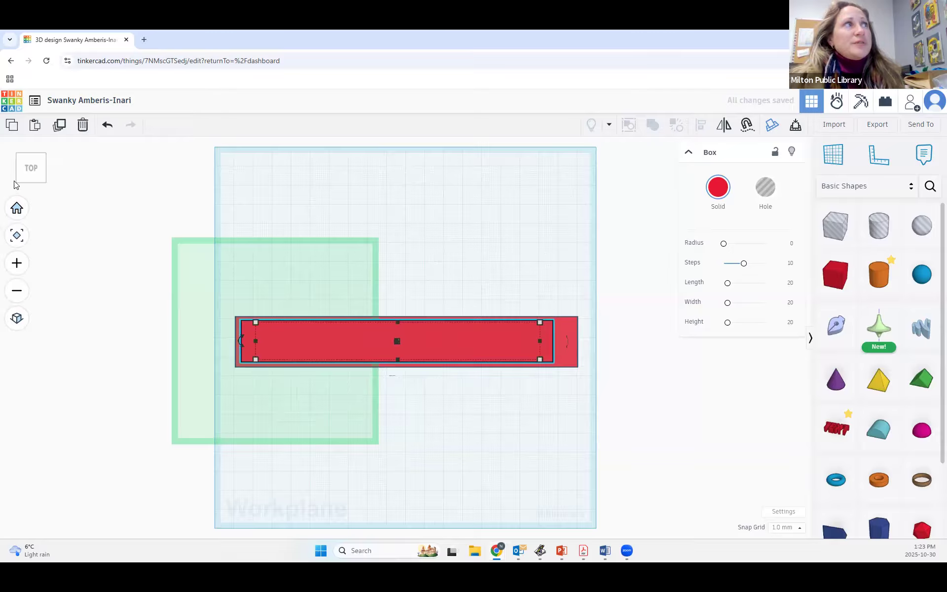
Raise the second box 11 mm above the top face of the long box
{"action": "left_click", "coordinate": [27, 179]}
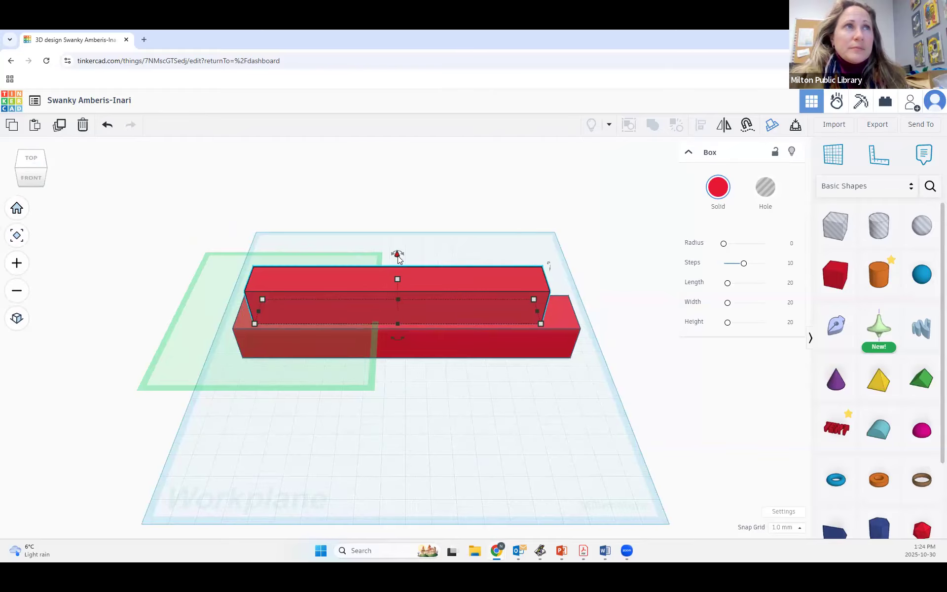
{"action": "left_click_drag", "start_coordinate": [397, 255], "coordinate": [397, 255]}
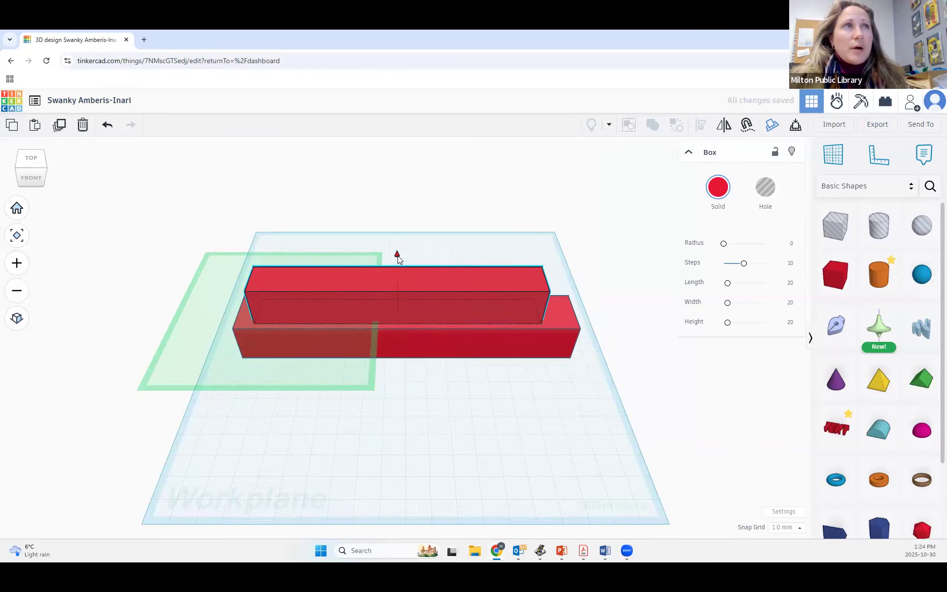
{"action": "mouse_move", "coordinate": [398, 256]}
{"action": "left_mouse_down"}
{"action": "mouse_move", "coordinate": [397, 292]}
{"action": "mouse_move", "coordinate": [395, 239]}
{"action": "left_mouse_up"}
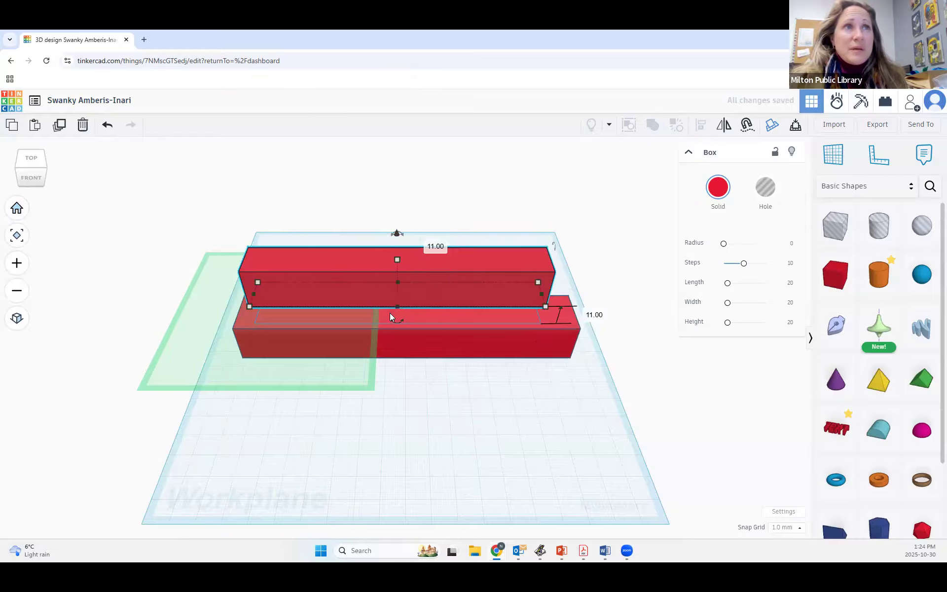
Try narrowing the raised box to 12 mm from its front edge, and undo the change
{"action": "left_click_drag", "start_coordinate": [402, 315], "coordinate": [401, 316]}
{"action": "mouse_move", "coordinate": [397, 307]}
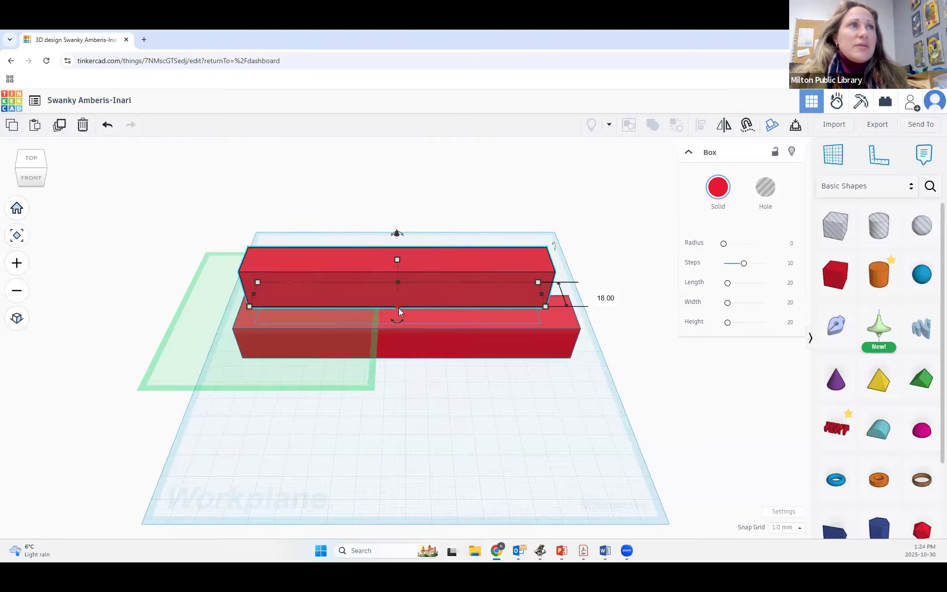
{"action": "left_click_drag", "start_coordinate": [398, 308], "coordinate": [397, 301]}
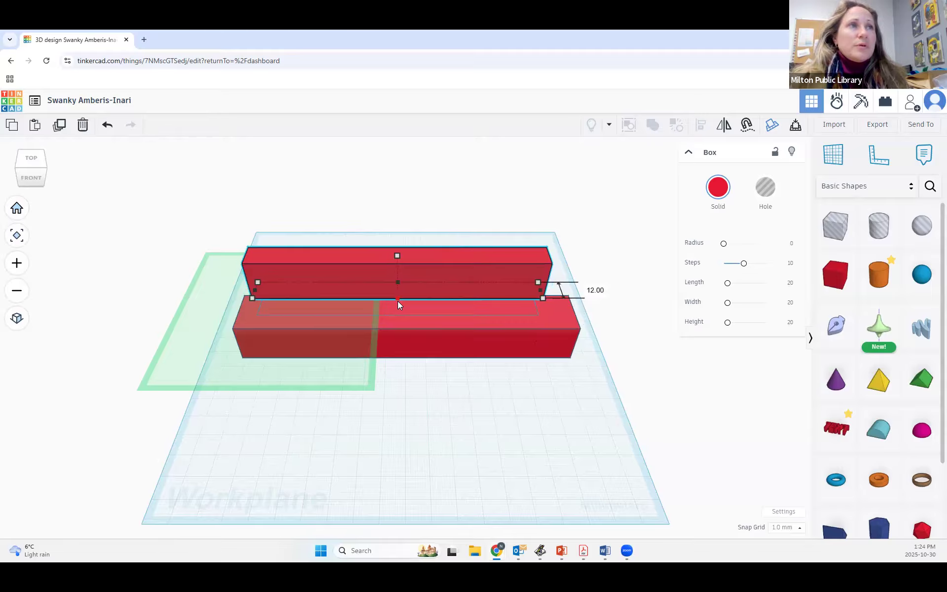
{"action": "left_click", "coordinate": [107, 124]}
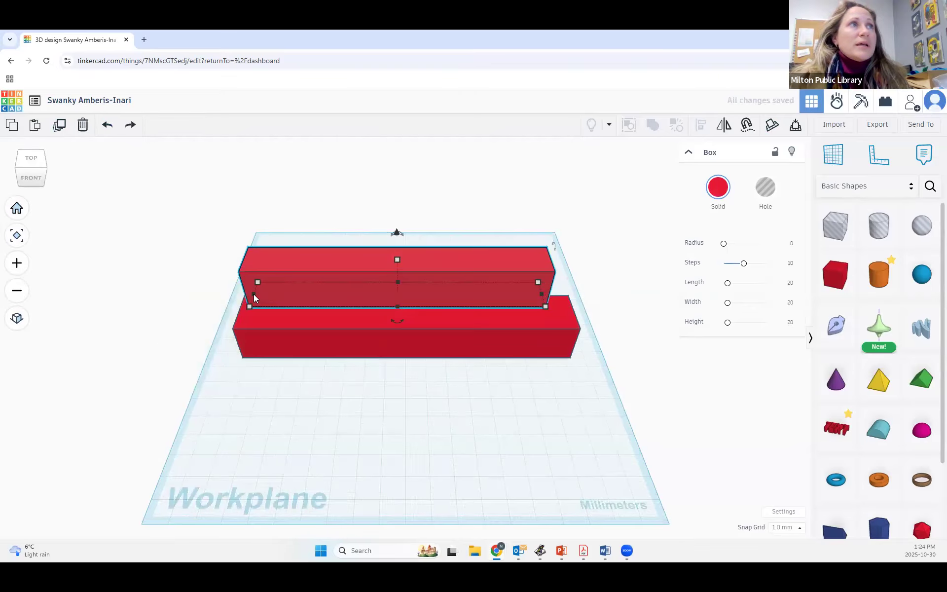
Lengthen the raised box to about 141 mm, and undo a trial narrowing to 11.55 mm from its back edge
{"action": "left_click_drag", "start_coordinate": [253, 293], "coordinate": [251, 279]}
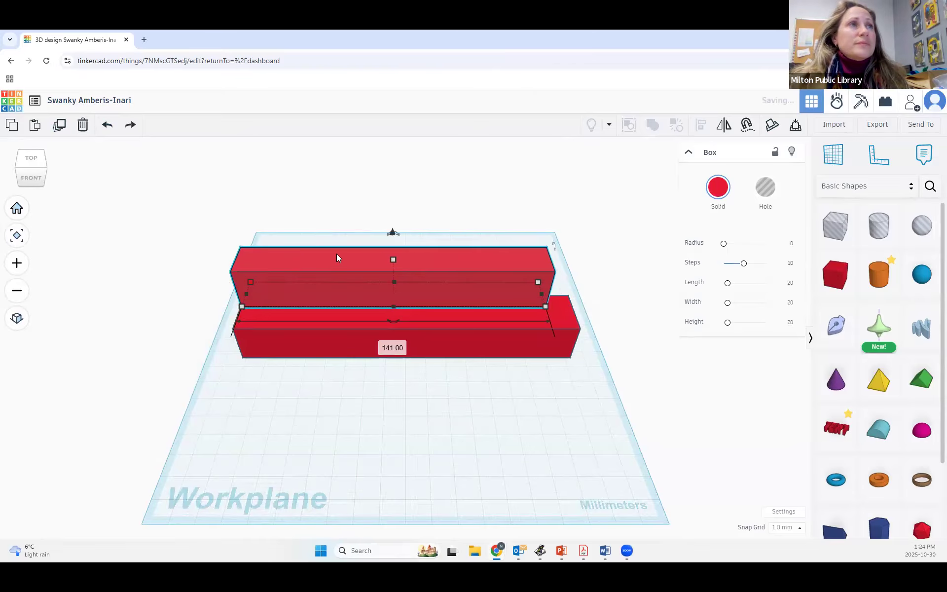
{"action": "left_click_drag", "start_coordinate": [394, 284], "coordinate": [395, 293]}
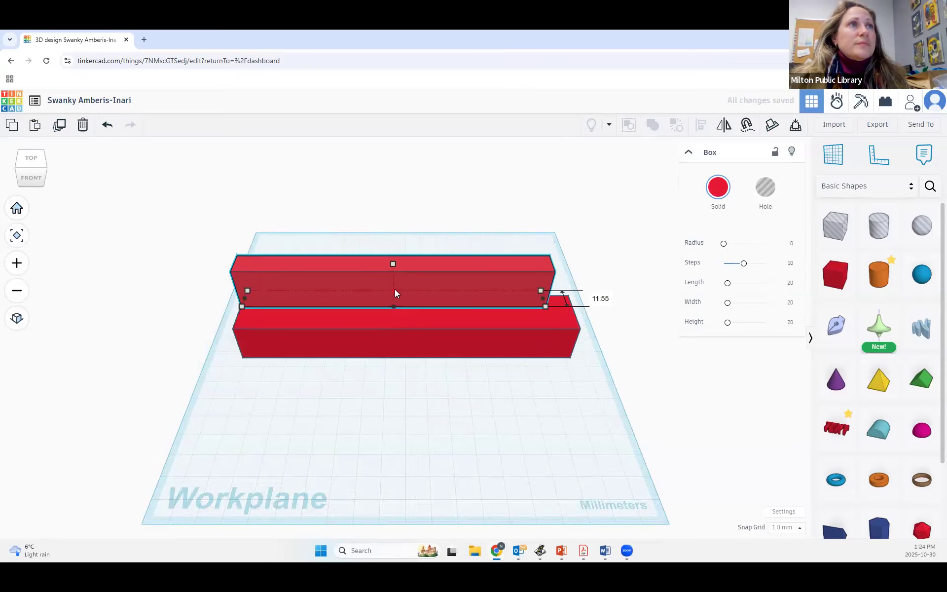
{"action": "left_click", "coordinate": [107, 124]}
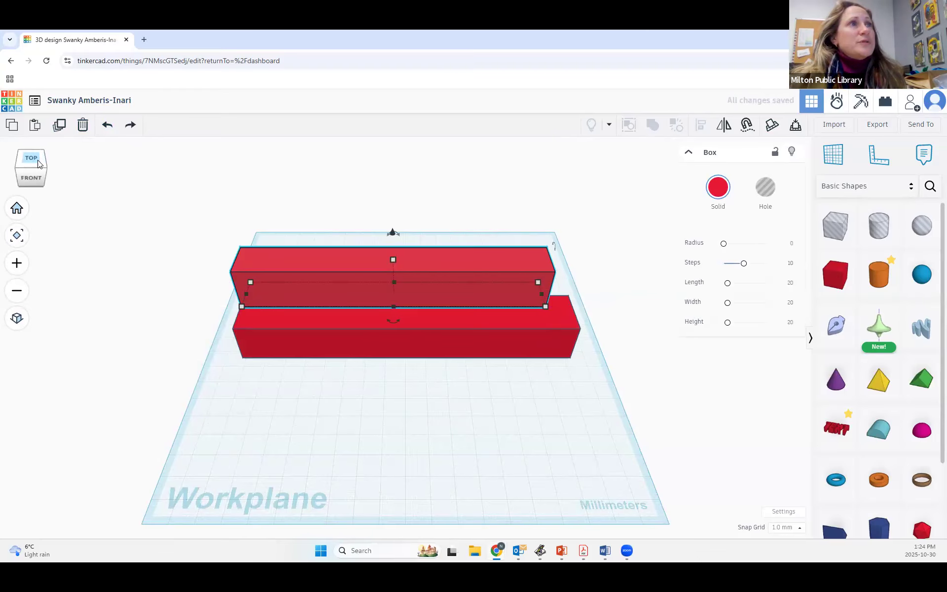
Reduce the height of the raised box to about 12 mm
{"action": "left_click", "coordinate": [34, 161]}
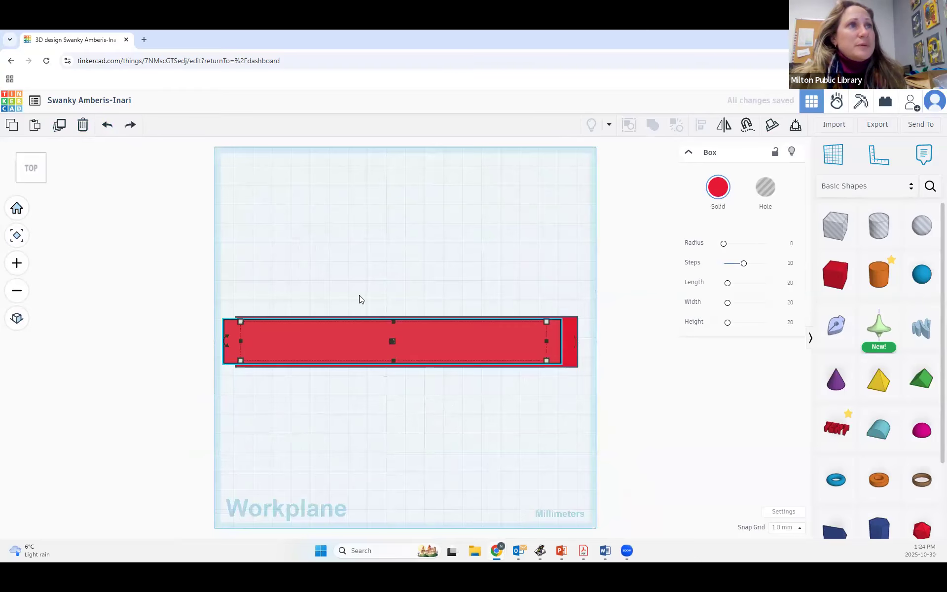
{"action": "left_click", "coordinate": [35, 180]}
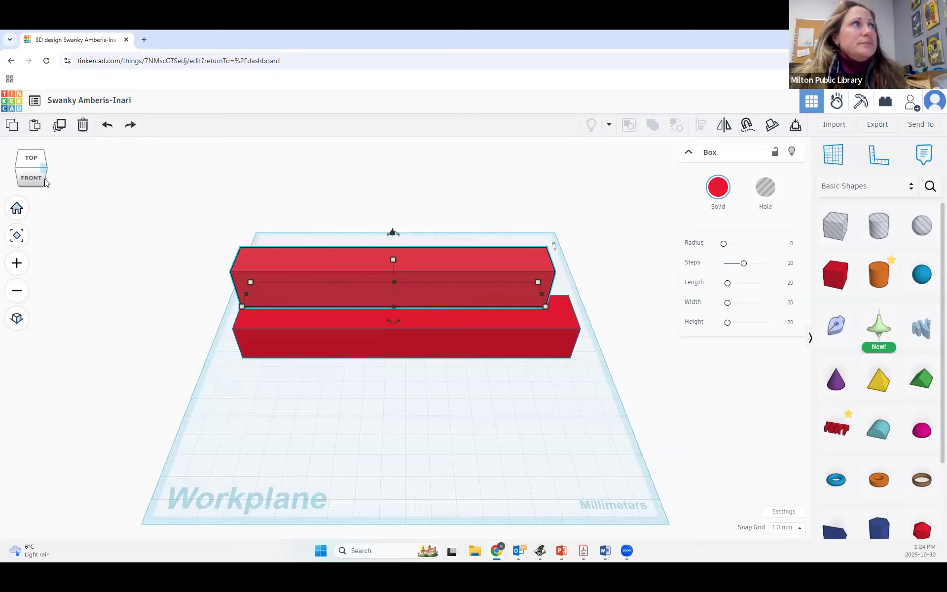
{"action": "left_click", "coordinate": [33, 181]}
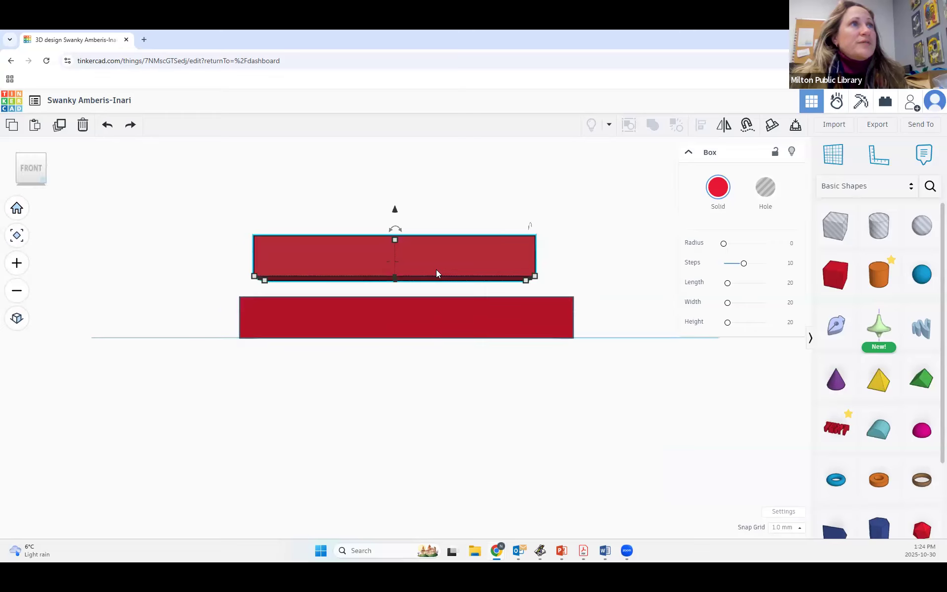
{"action": "mouse_move", "coordinate": [395, 243]}
{"action": "left_click_drag", "start_coordinate": [394, 241], "coordinate": [395, 251]}
{"action": "left_click_drag", "start_coordinate": [395, 253], "coordinate": [395, 255]}
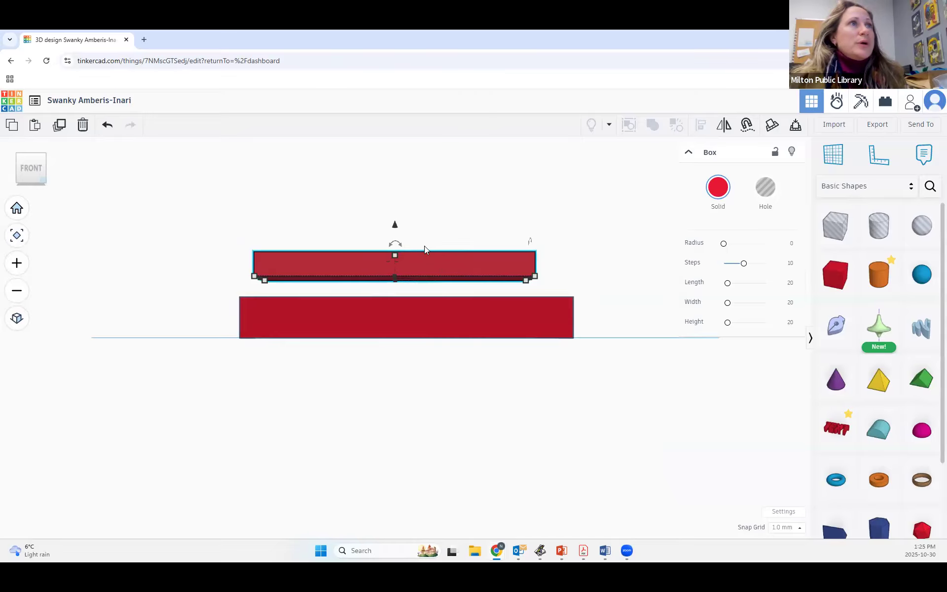
Lower the smaller box 25 mm into the long box, and raise it slightly until its top reaches the long box's top face
{"action": "left_click_drag", "start_coordinate": [395, 226], "coordinate": [396, 275]}
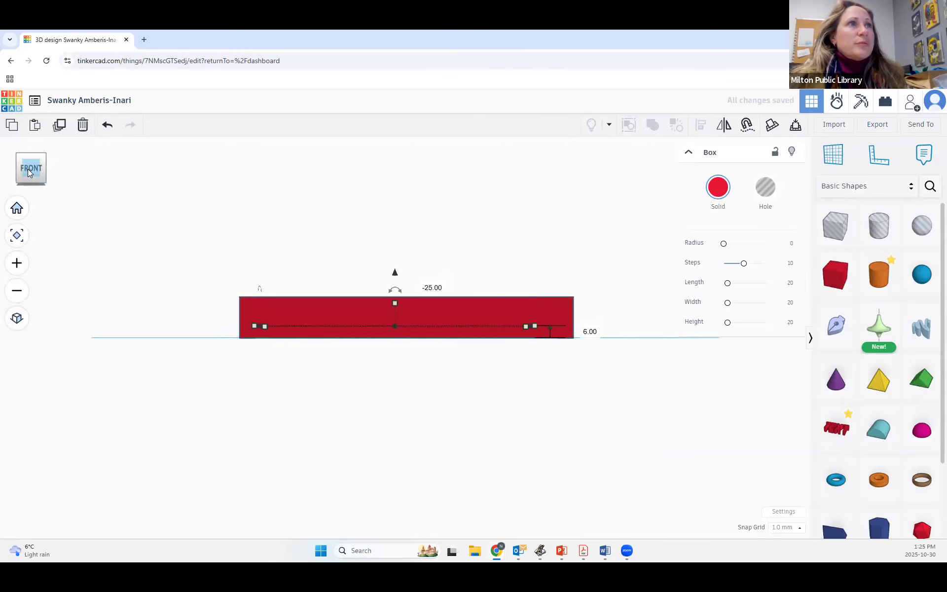
{"action": "left_click", "coordinate": [29, 153]}
{"action": "left_click_drag", "start_coordinate": [400, 291], "coordinate": [396, 310]}
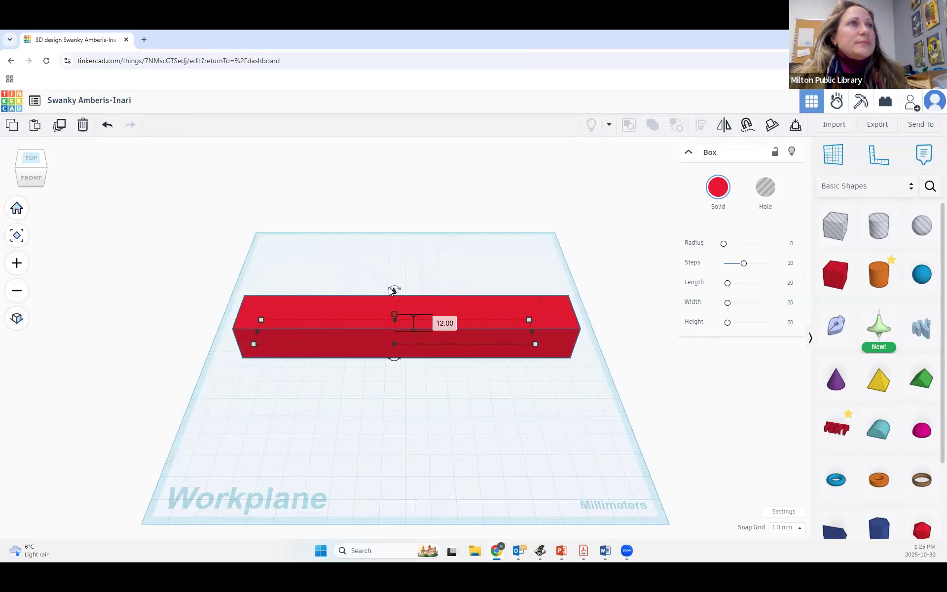
{"action": "mouse_move", "coordinate": [391, 290]}
{"action": "left_mouse_down"}
{"action": "mouse_move", "coordinate": [392, 279]}
{"action": "mouse_move", "coordinate": [389, 287]}
{"action": "left_mouse_up"}
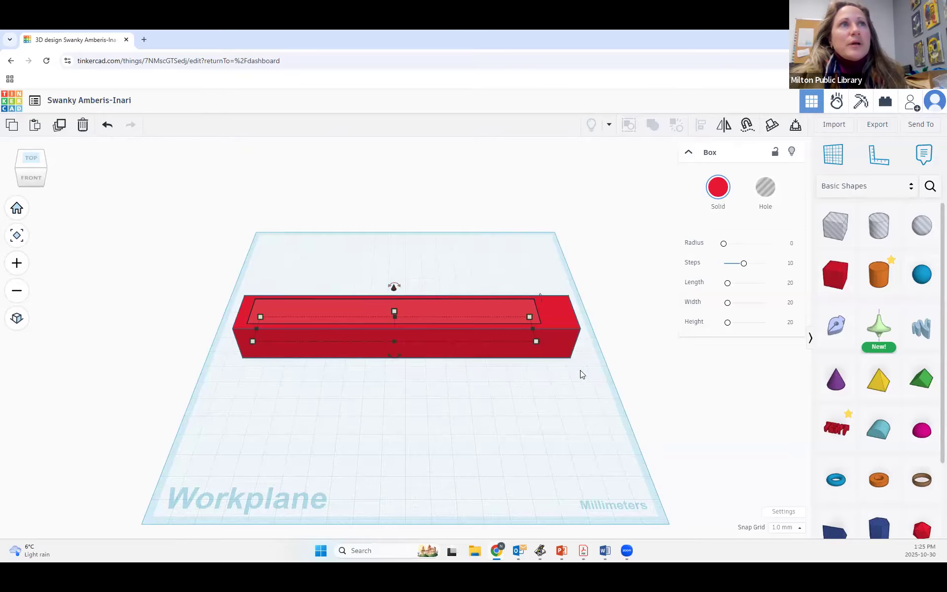
Turn the smaller box into a hole and group it with the long box as a union to cut the recess
{"action": "left_click_drag", "start_coordinate": [565, 377], "coordinate": [496, 324]}
{"action": "left_click", "coordinate": [493, 318]}
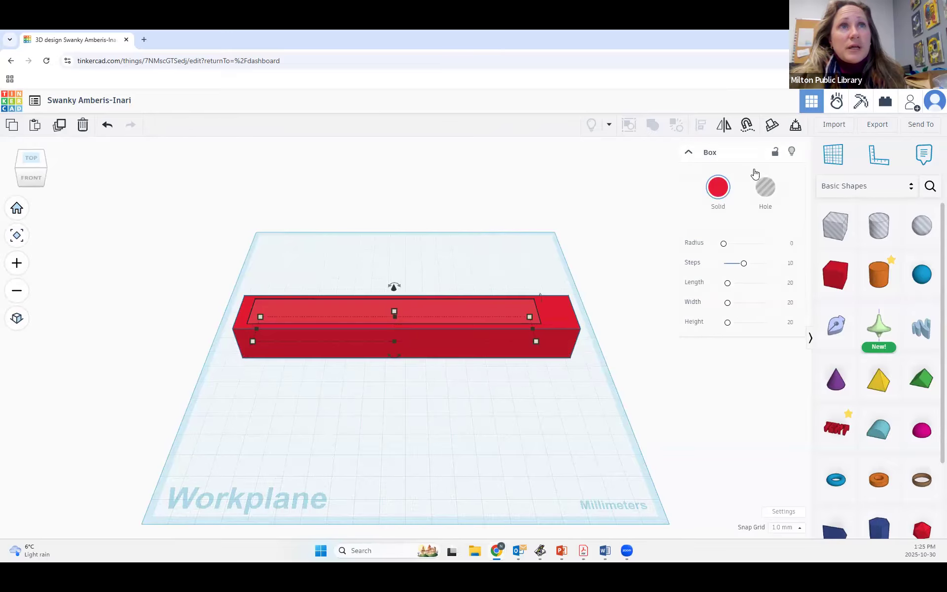
{"action": "left_click", "coordinate": [766, 187]}
{"action": "left_click_drag", "start_coordinate": [589, 399], "coordinate": [228, 271]}
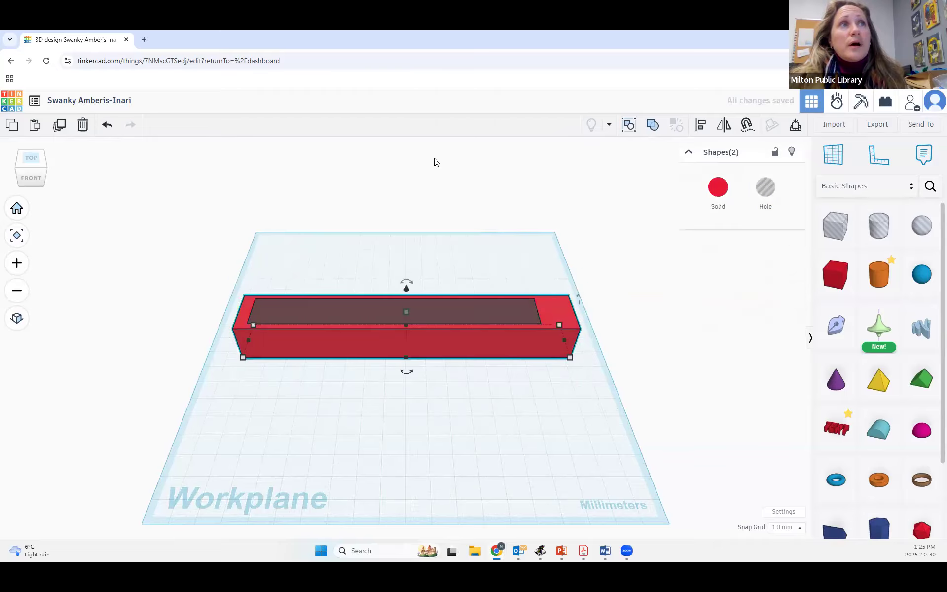
{"action": "left_click", "coordinate": [653, 126]}
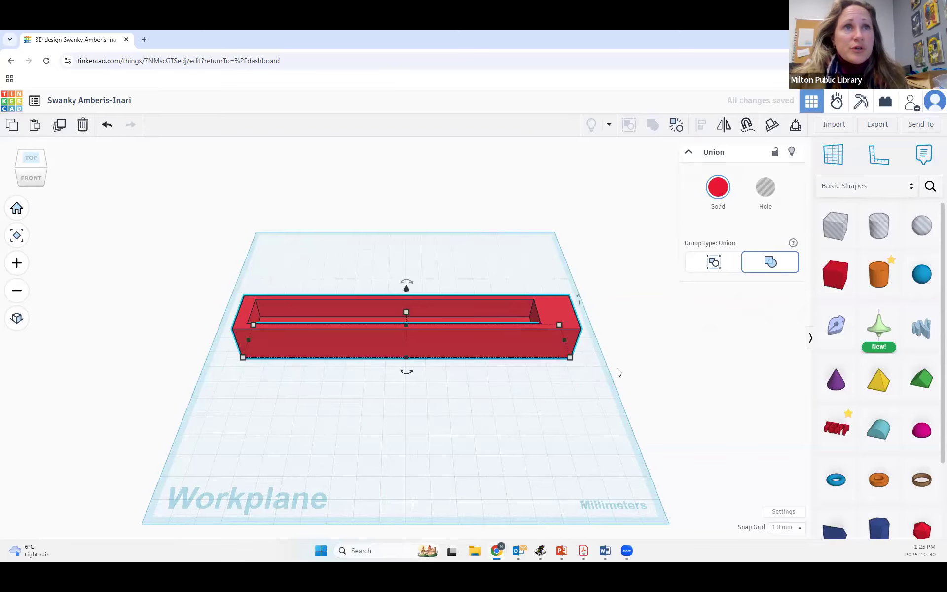
Place a text shape on the workplane behind the hollowed box
{"action": "left_click_drag", "start_coordinate": [840, 426], "coordinate": [386, 263]}
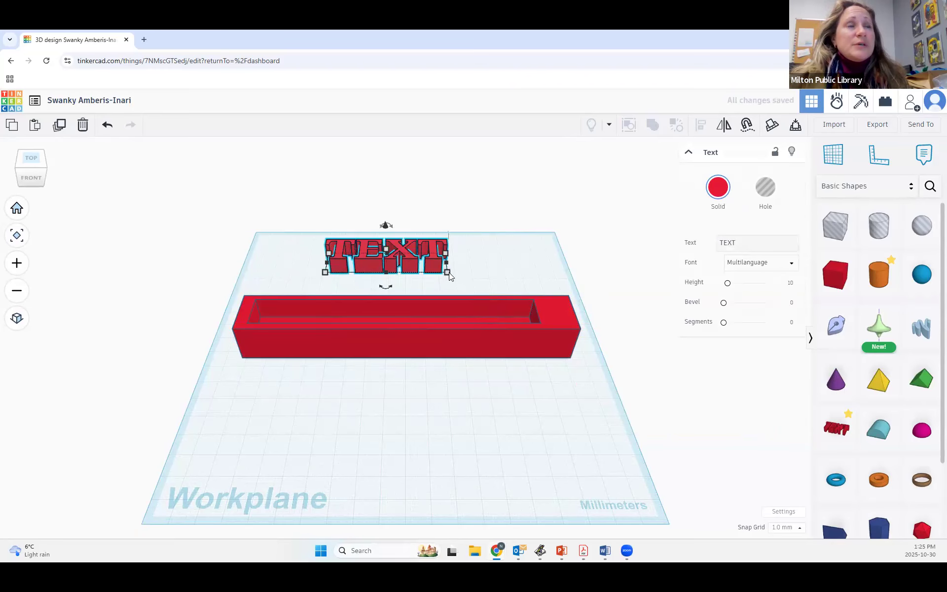
{"action": "mouse_move", "coordinate": [447, 272]}
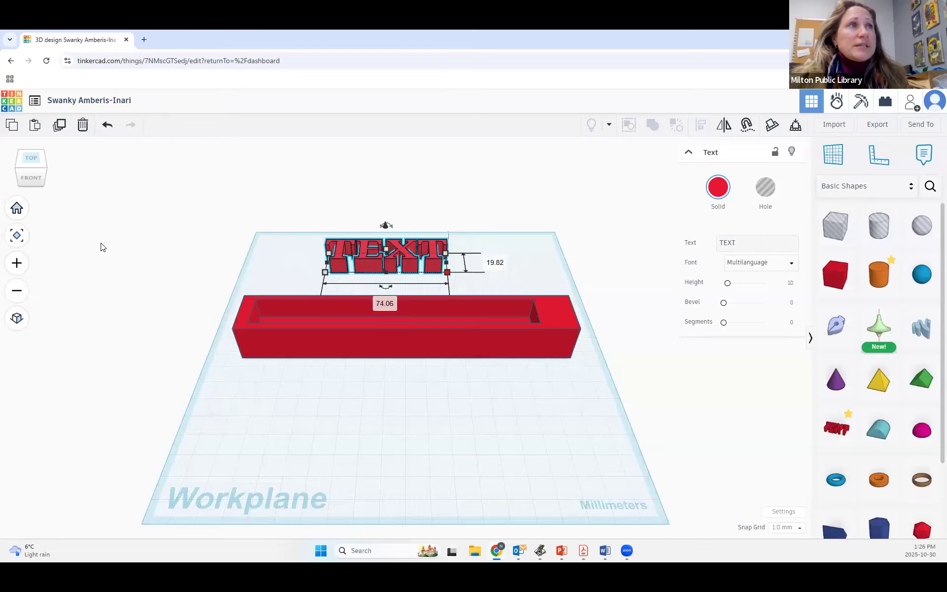
Try raising the hollowed box off the workplane, and undo the move
{"action": "left_click", "coordinate": [35, 163]}
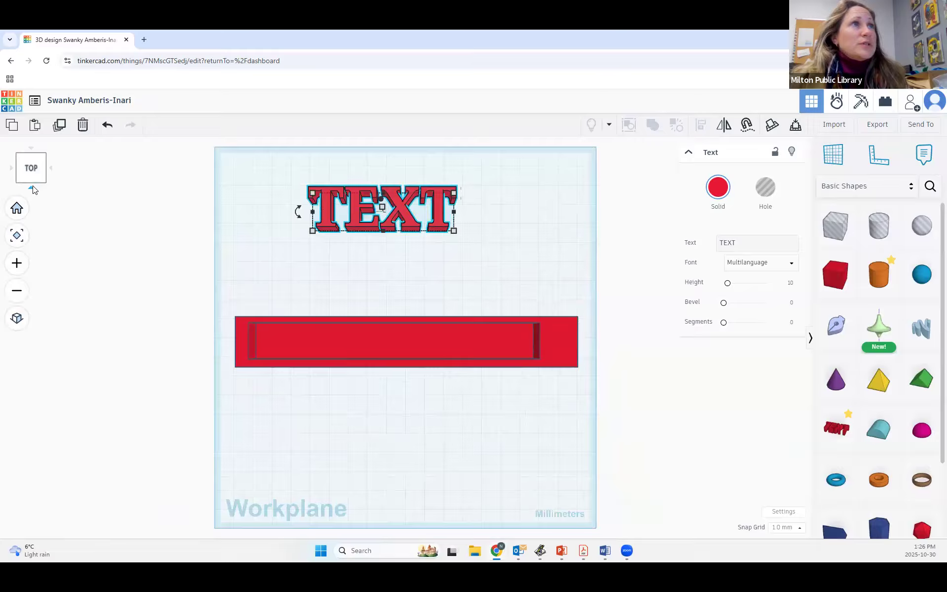
{"action": "left_click", "coordinate": [32, 180]}
{"action": "left_click", "coordinate": [401, 327]}
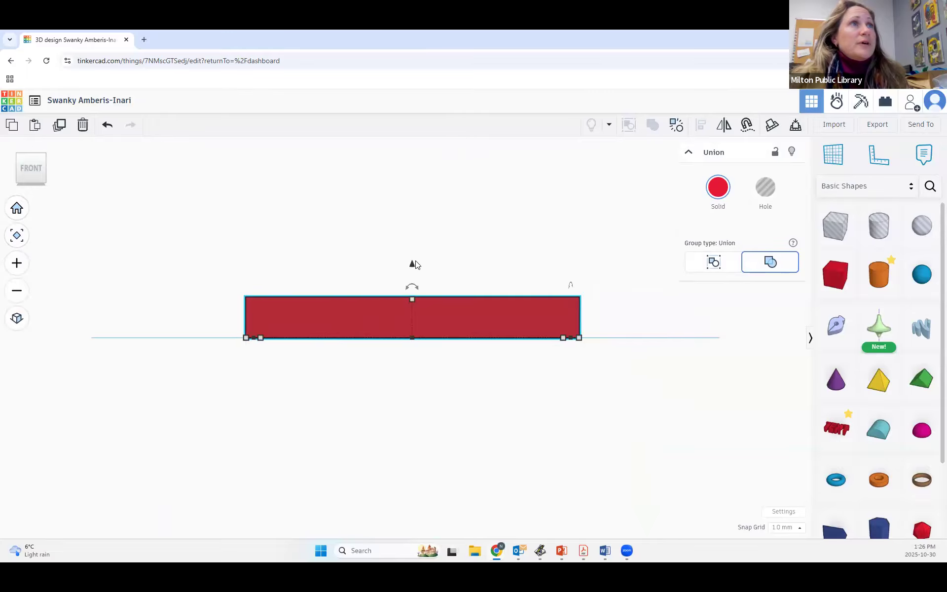
{"action": "left_click_drag", "start_coordinate": [413, 266], "coordinate": [409, 226]}
{"action": "left_click", "coordinate": [107, 125]}
Raise the text shape 40 mm above the workplane, undoing a stray rotation of -3°
{"action": "left_click", "coordinate": [30, 158]}
{"action": "left_click", "coordinate": [365, 267]}
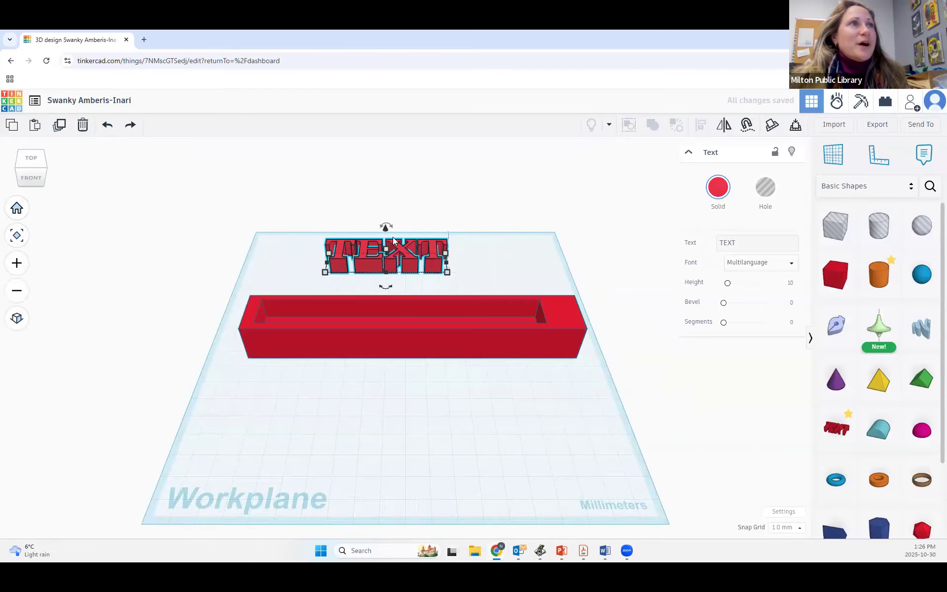
{"action": "left_click_drag", "start_coordinate": [386, 226], "coordinate": [384, 181]}
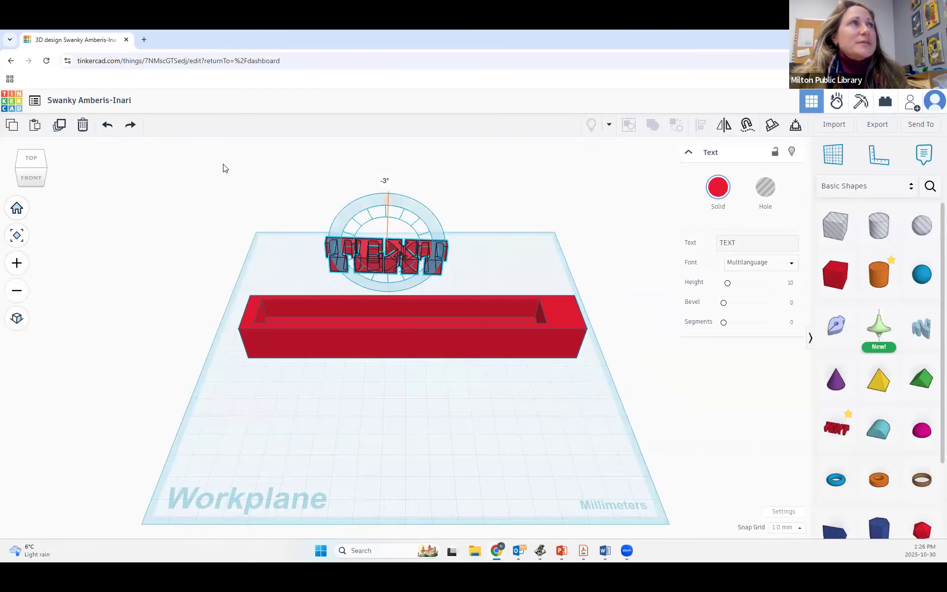
{"action": "left_click", "coordinate": [108, 125]}
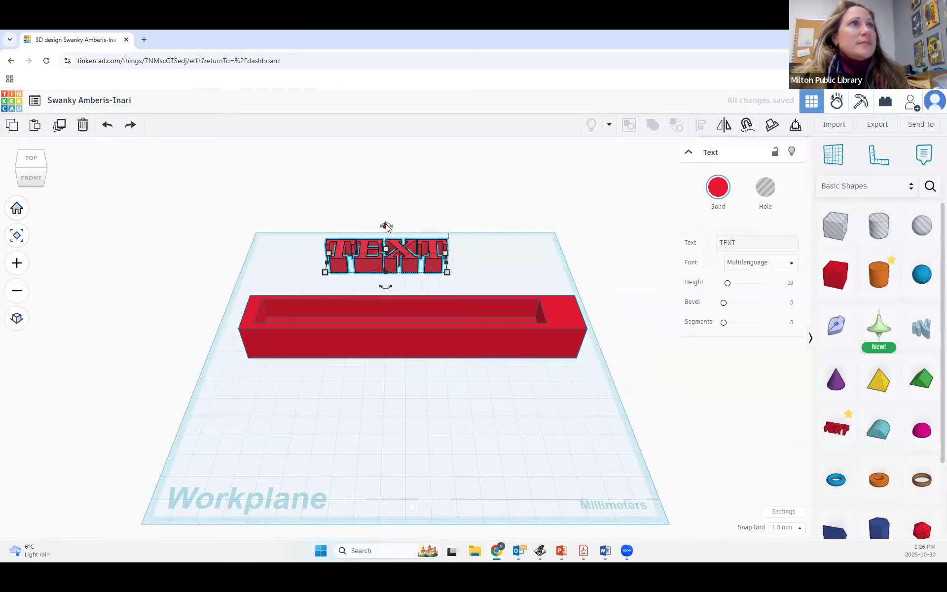
{"action": "left_click_drag", "start_coordinate": [386, 180], "coordinate": [385, 163]}
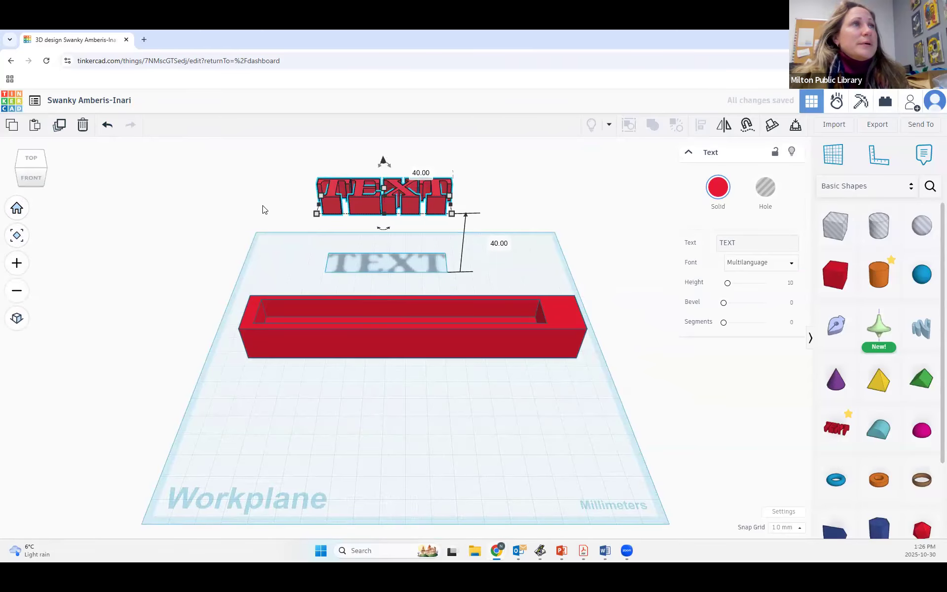
Lower the raised text shape until its base is 9 mm below the workplane
{"action": "left_click", "coordinate": [30, 160]}
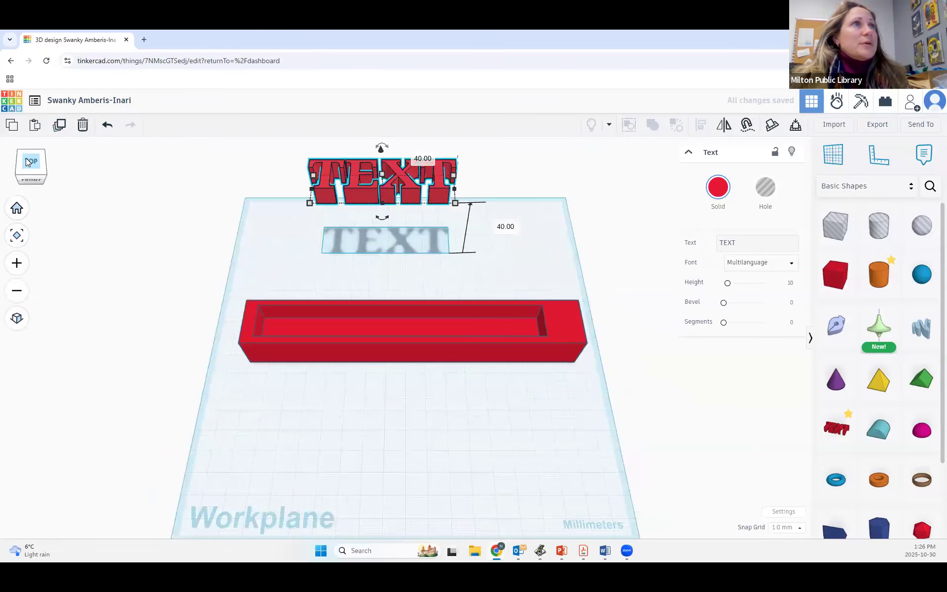
{"action": "left_click", "coordinate": [30, 182]}
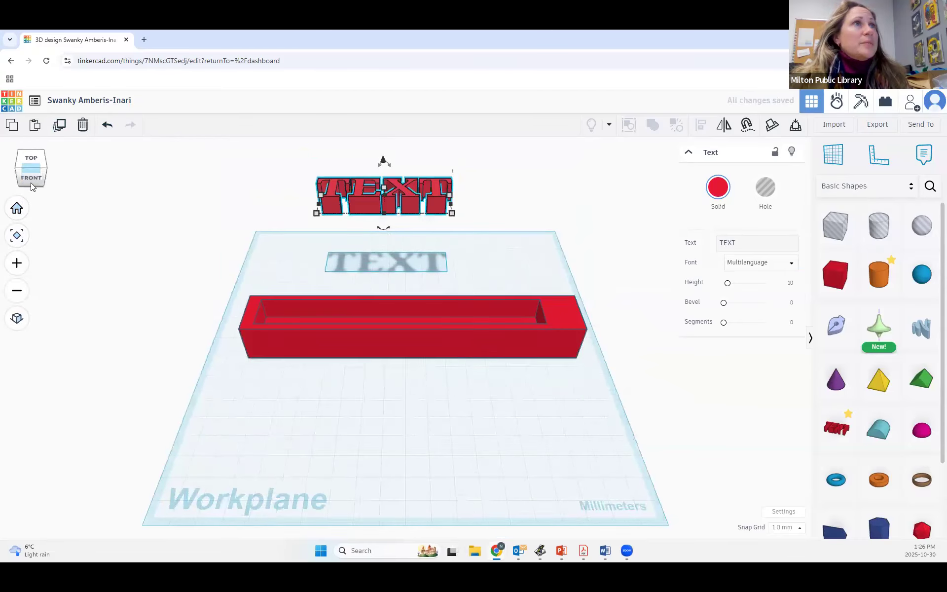
{"action": "left_click", "coordinate": [400, 265]}
{"action": "left_click", "coordinate": [407, 266]}
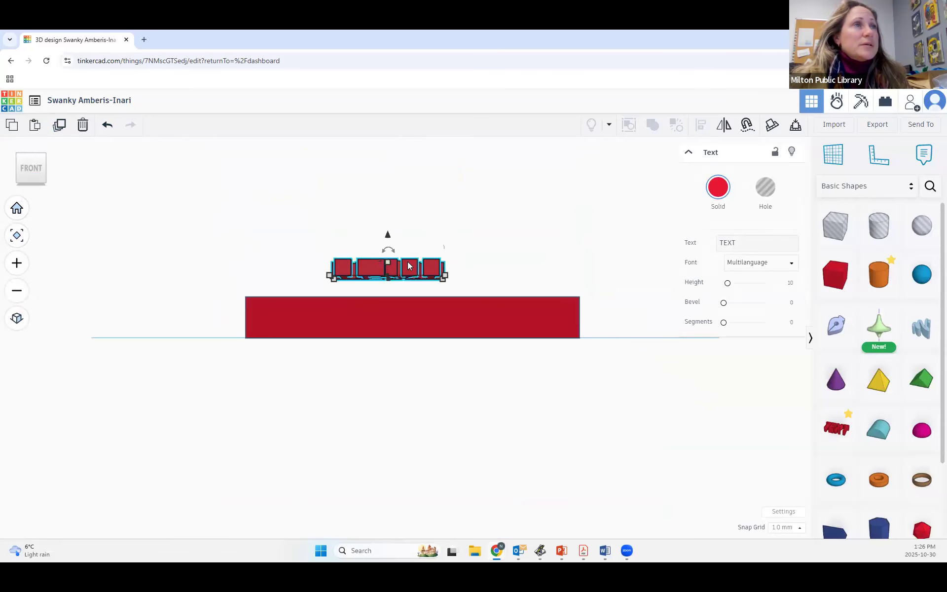
{"action": "mouse_move", "coordinate": [447, 278]}
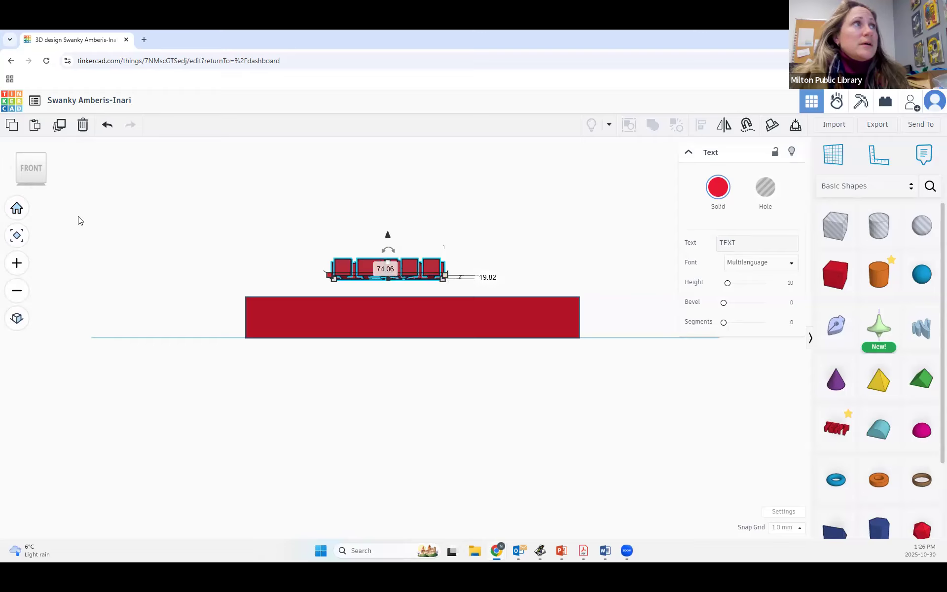
{"action": "left_click", "coordinate": [31, 151]}
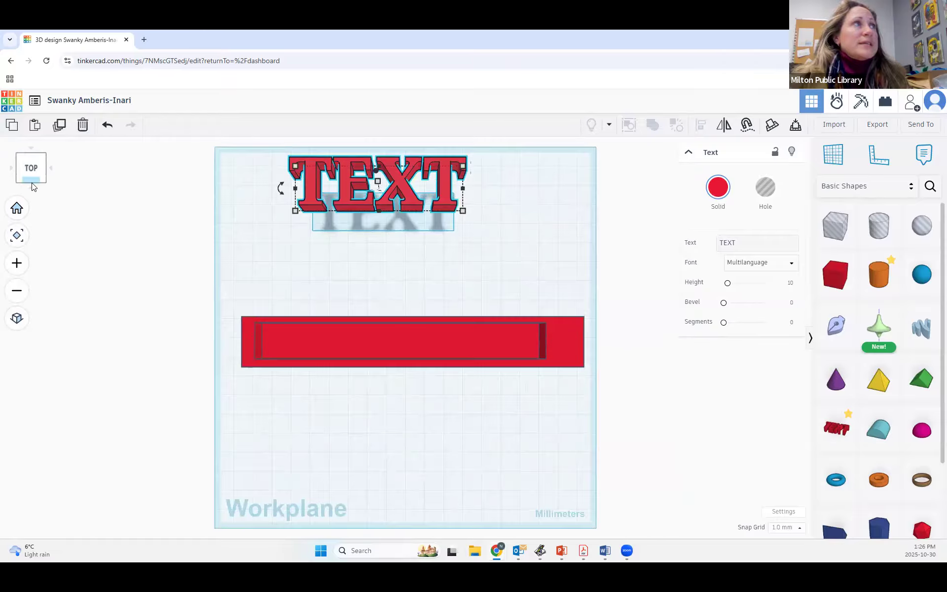
{"action": "left_click", "coordinate": [32, 182]}
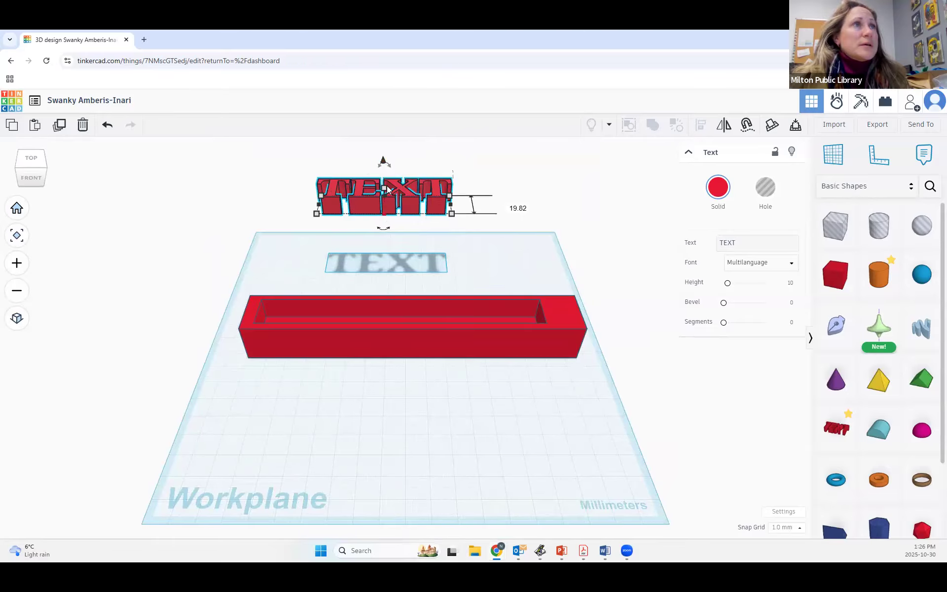
{"action": "left_click_drag", "start_coordinate": [383, 188], "coordinate": [382, 286]}
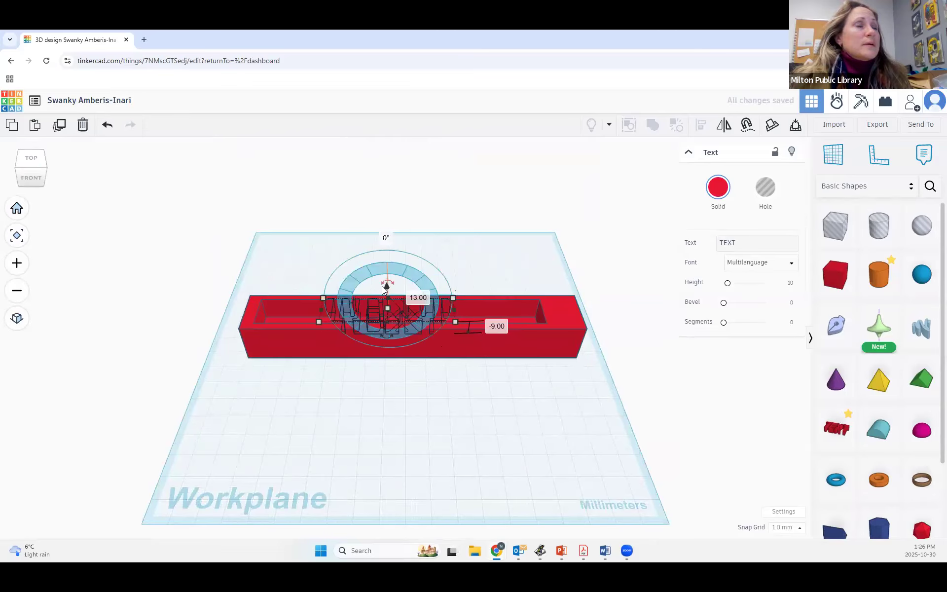
Shift the text 6 mm along the long box and 24 mm toward the front so it fits within the recess outline
{"action": "left_click", "coordinate": [431, 326], "text": "shift"}
{"action": "key", "text": "ctrl+g"}
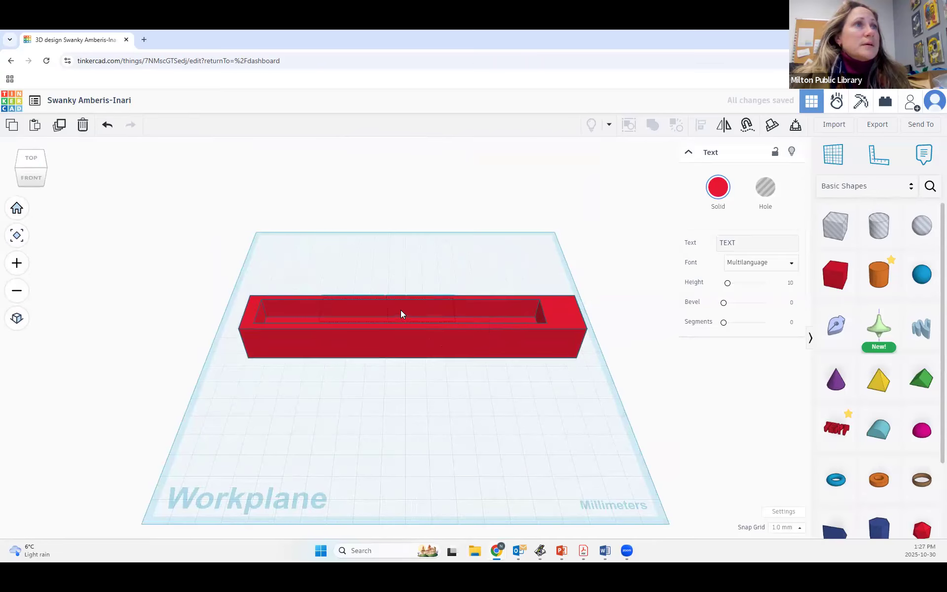
{"action": "left_click", "coordinate": [31, 159]}
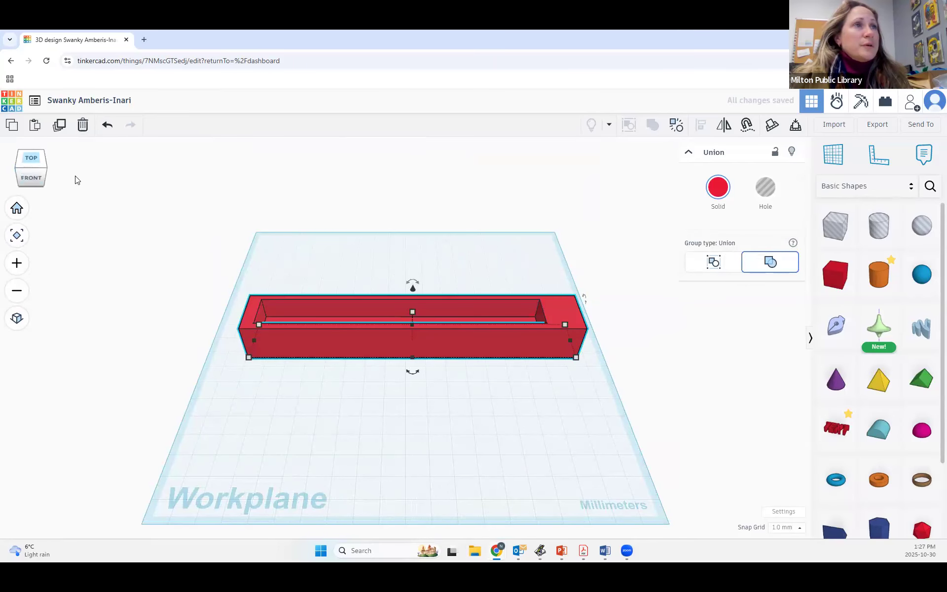
{"action": "double_click", "coordinate": [377, 278]}
{"action": "left_click_drag", "start_coordinate": [376, 278], "coordinate": [388, 323]}
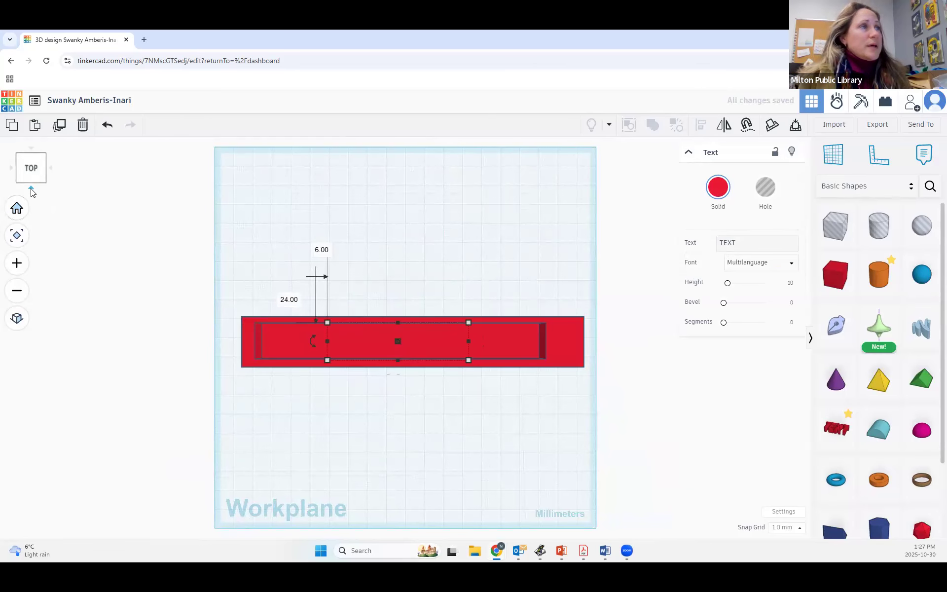
Raise the text into the long box until its letters stand slightly above the recess floor
{"action": "left_click", "coordinate": [31, 189]}
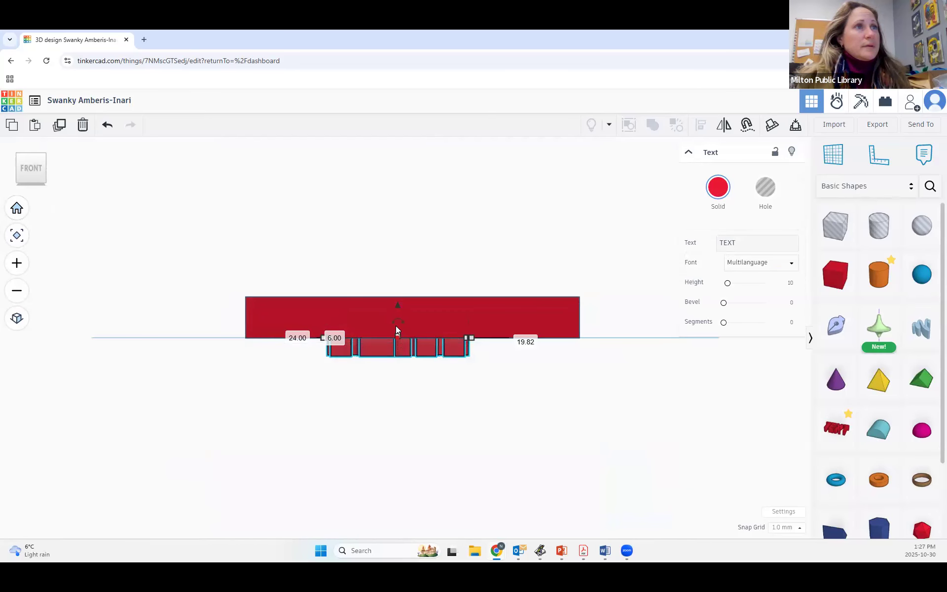
{"action": "left_click_drag", "start_coordinate": [397, 305], "coordinate": [398, 288]}
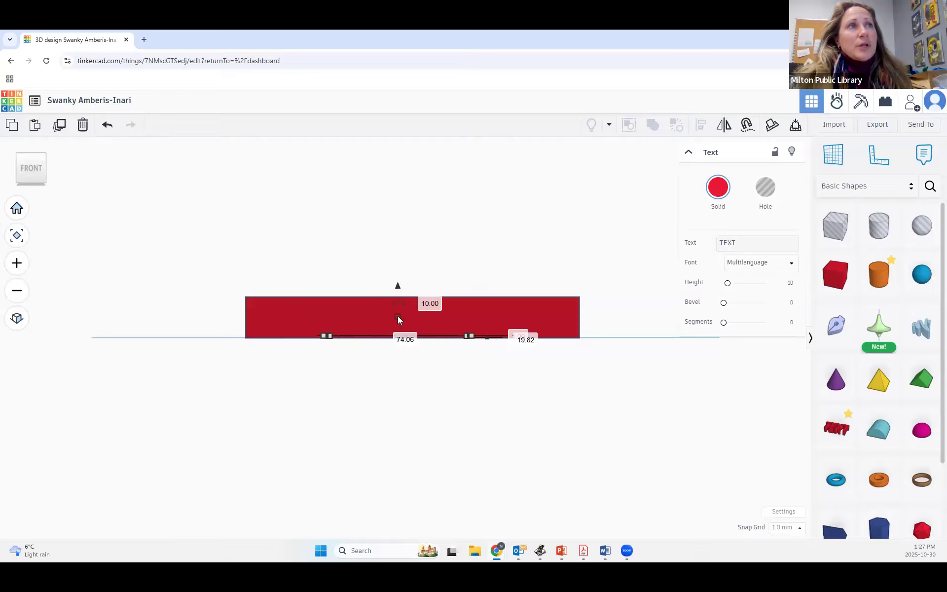
{"action": "left_click_drag", "start_coordinate": [396, 287], "coordinate": [395, 286]}
{"action": "left_click", "coordinate": [461, 259]}
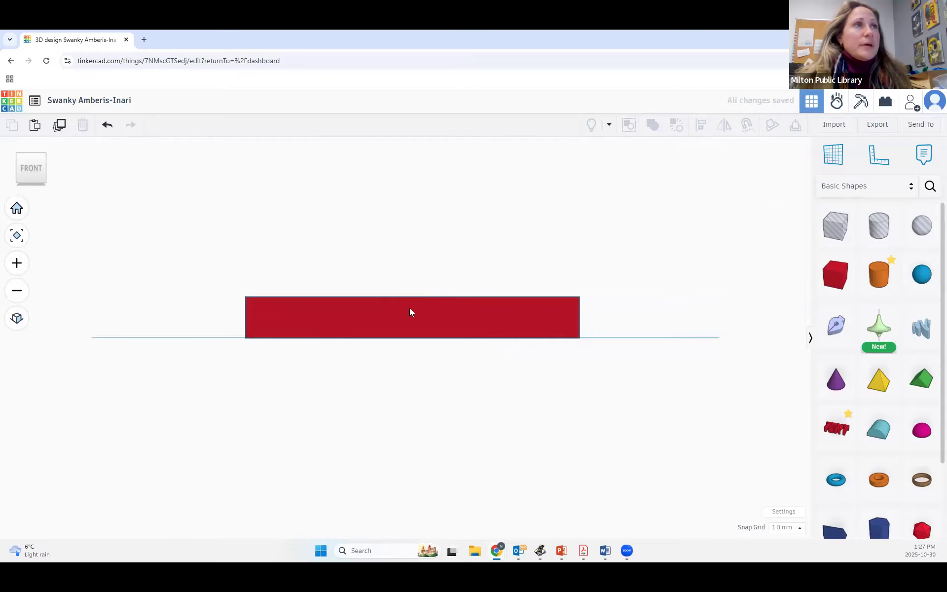
{"action": "left_click", "coordinate": [30, 160]}
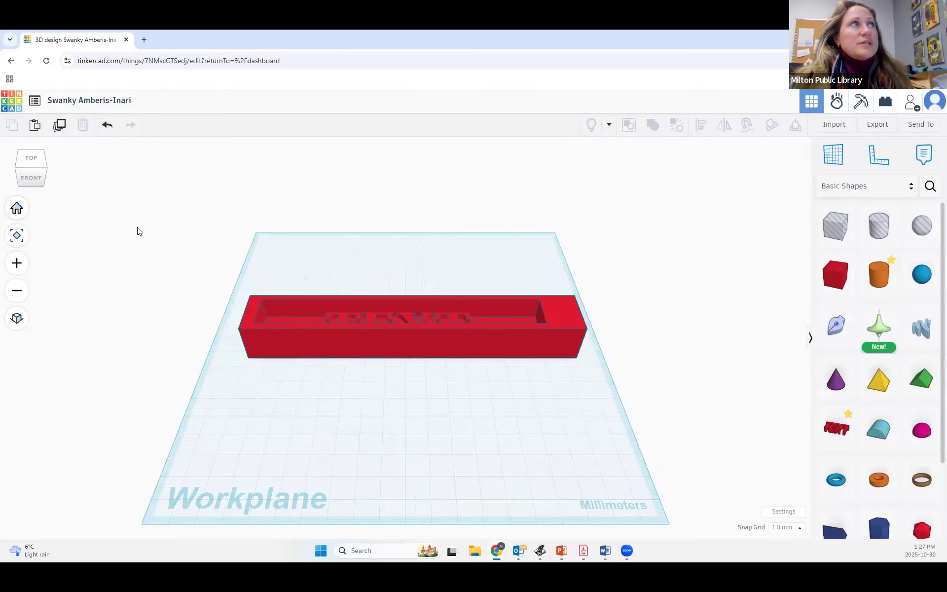
Add a cylinder, shrink it to fit the long box's solid end beside the recess, and lower it 7 mm below the workplane
{"action": "left_click", "coordinate": [32, 158]}
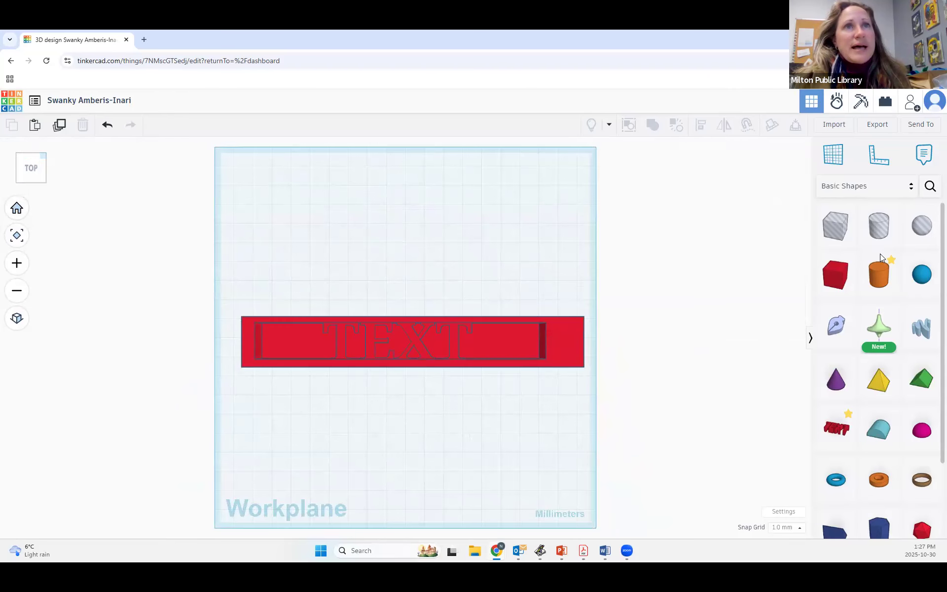
{"action": "left_click_drag", "start_coordinate": [881, 271], "coordinate": [532, 275]}
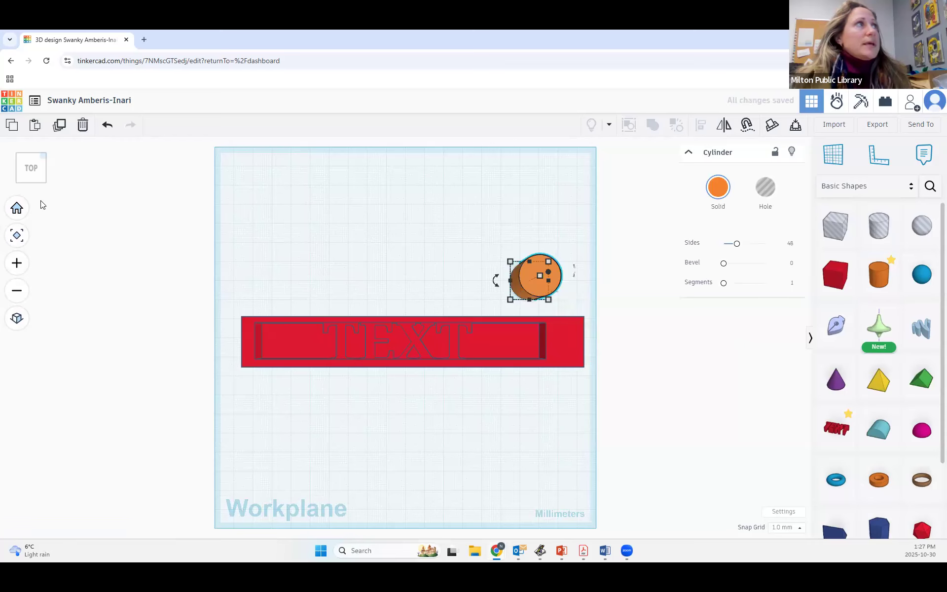
{"action": "left_click", "coordinate": [31, 181]}
{"action": "left_click_drag", "start_coordinate": [516, 266], "coordinate": [550, 364]}
{"action": "left_click_drag", "start_coordinate": [508, 443], "coordinate": [562, 313]}
{"action": "mouse_move", "coordinate": [581, 260]}
{"action": "left_mouse_down"}
{"action": "mouse_move", "coordinate": [573, 279]}
{"action": "mouse_move", "coordinate": [575, 270]}
{"action": "left_mouse_up"}
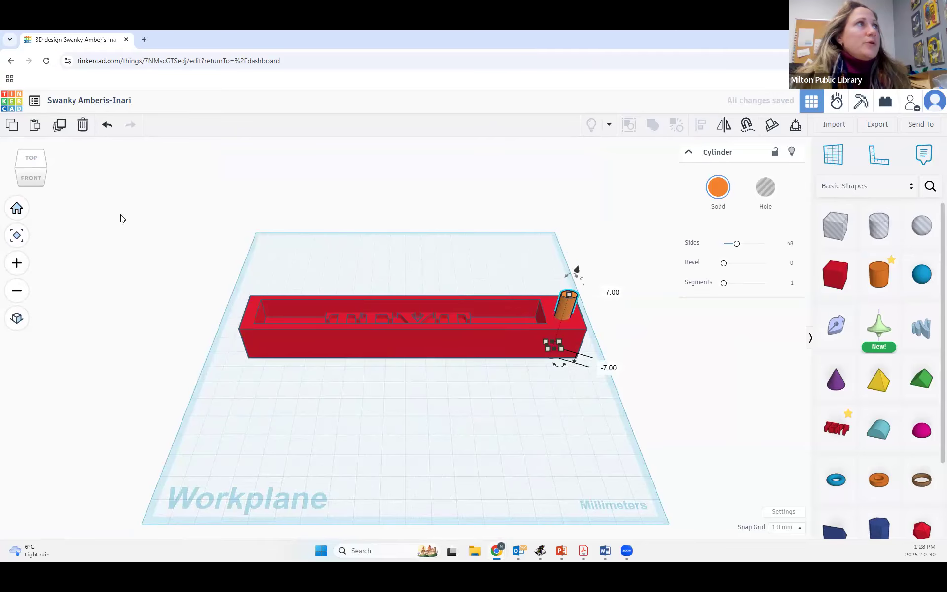
Nudge the slim cylinder into the middle of the long box's solid end
{"action": "left_click", "coordinate": [31, 158]}
{"action": "left_click_drag", "start_coordinate": [577, 349], "coordinate": [576, 345]}
{"action": "key", "text": "Left"}
{"action": "key", "text": "Up"}
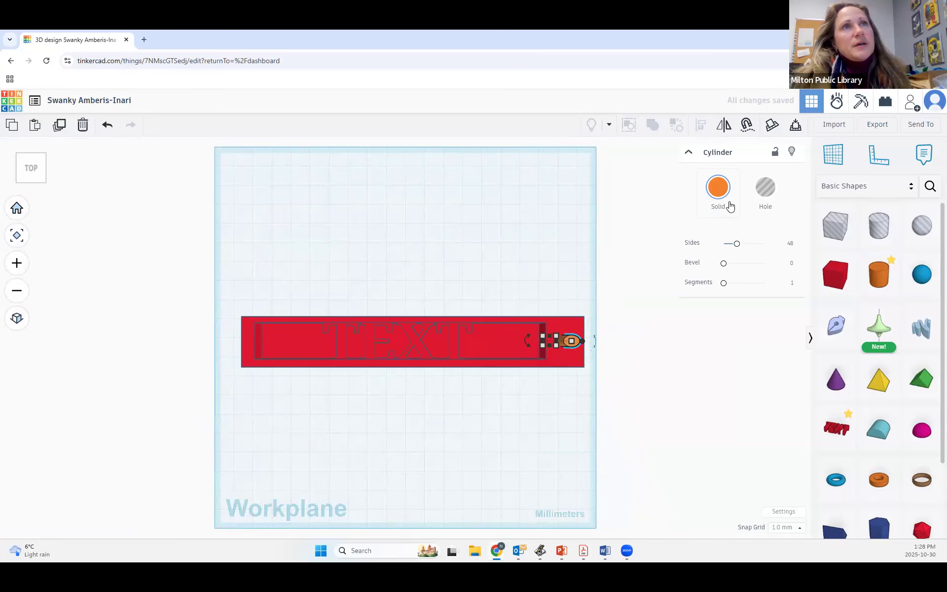
Turn the cylinder into a hole and group it with the box and text as a union to cut the hanging hole
{"action": "left_click", "coordinate": [764, 188]}
{"action": "left_click", "coordinate": [576, 416]}
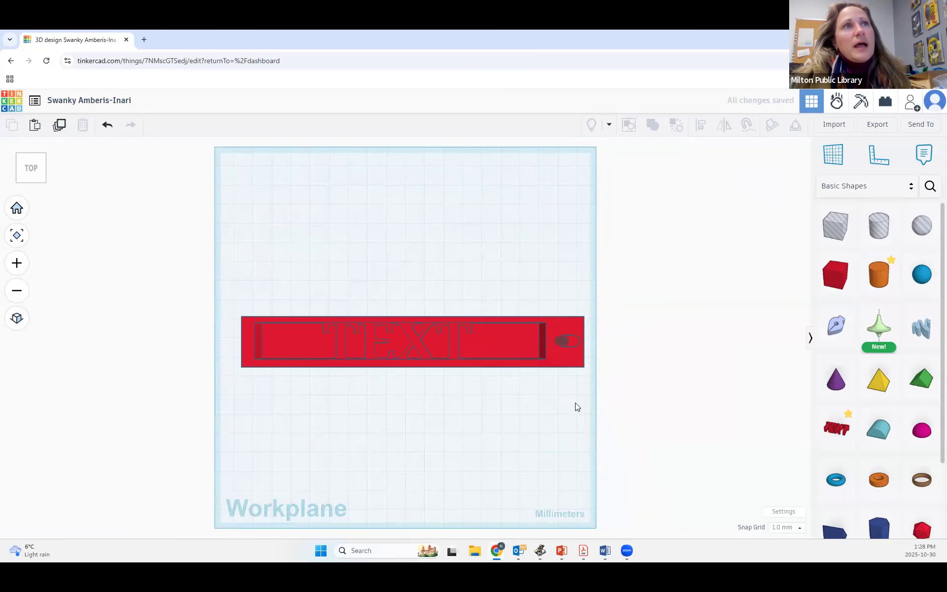
{"action": "left_click_drag", "start_coordinate": [576, 392], "coordinate": [315, 207]}
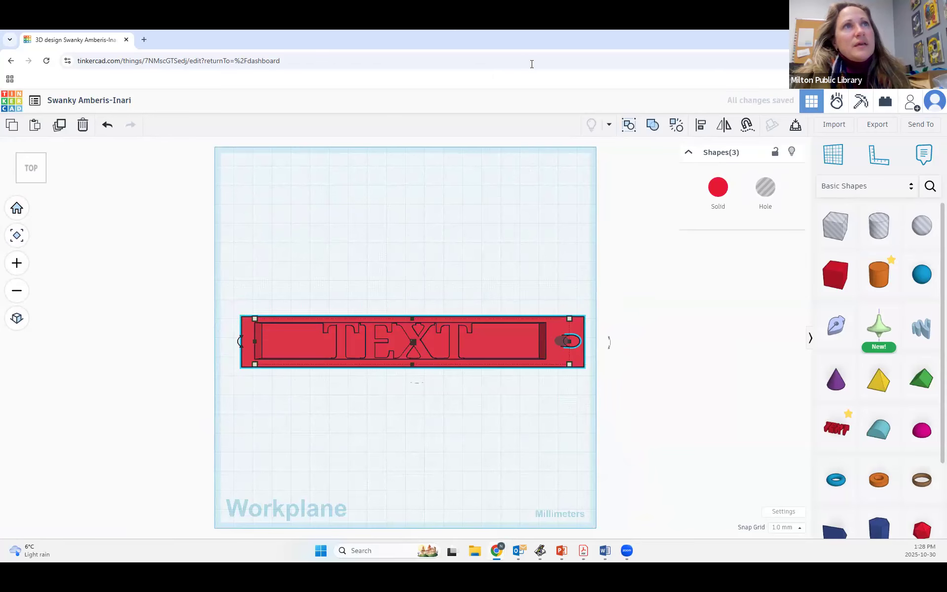
{"action": "left_click", "coordinate": [654, 126]}
{"action": "left_click", "coordinate": [639, 275]}
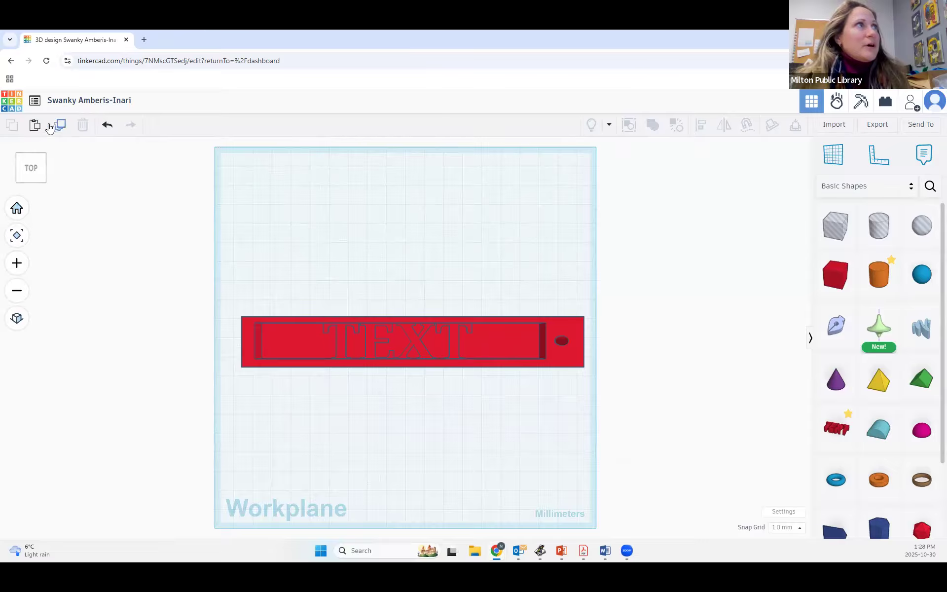
Return to the dashboard and open the Dazzling Densor-Fyyran design for editing
{"action": "left_click", "coordinate": [9, 108]}
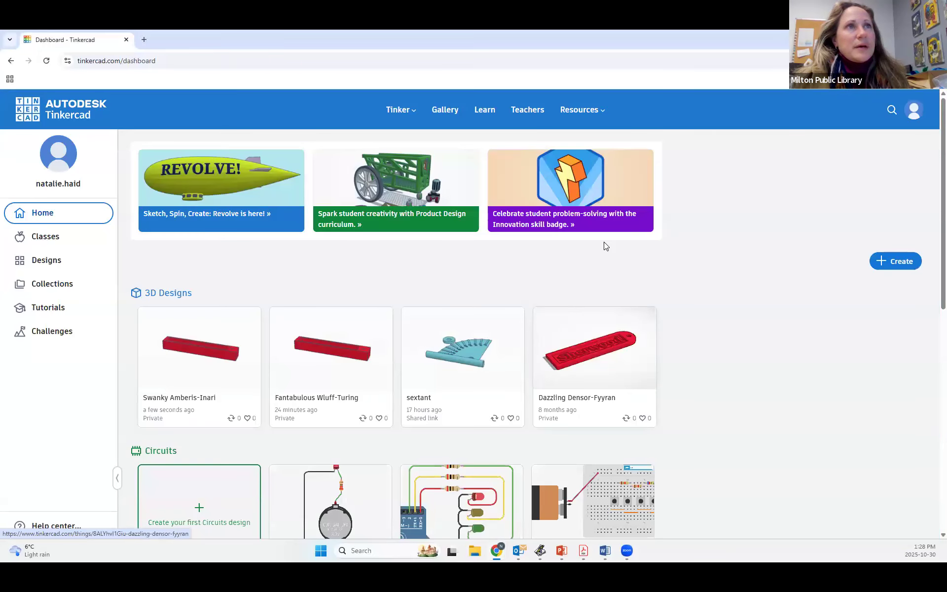
{"action": "left_click", "coordinate": [605, 351]}
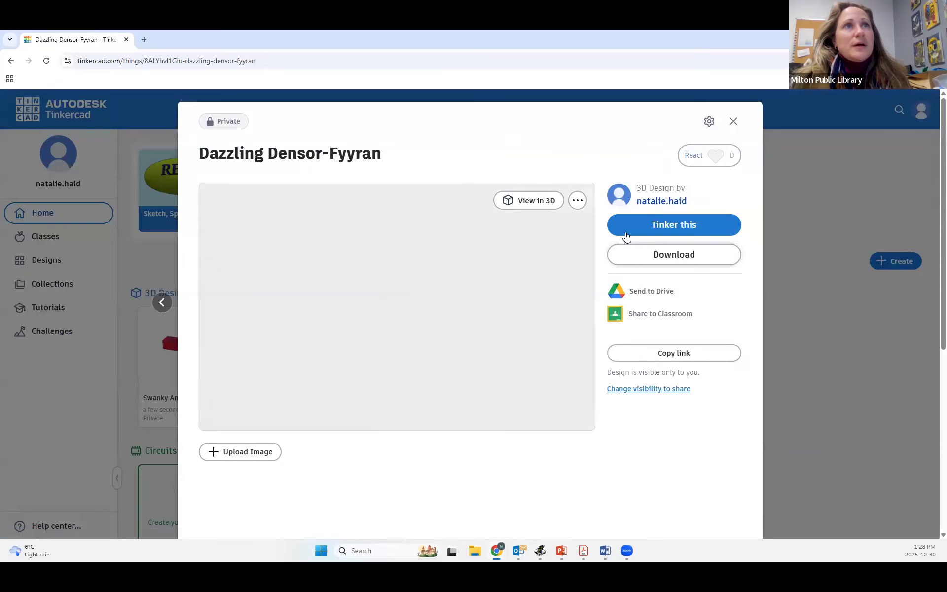
{"action": "left_click", "coordinate": [653, 225]}
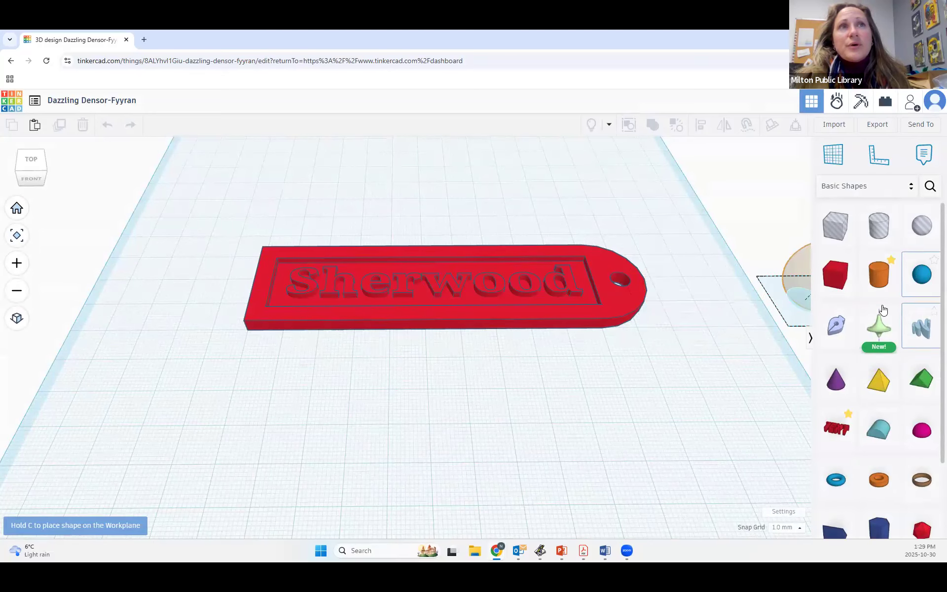
{"action": "key", "text": "Escape"}
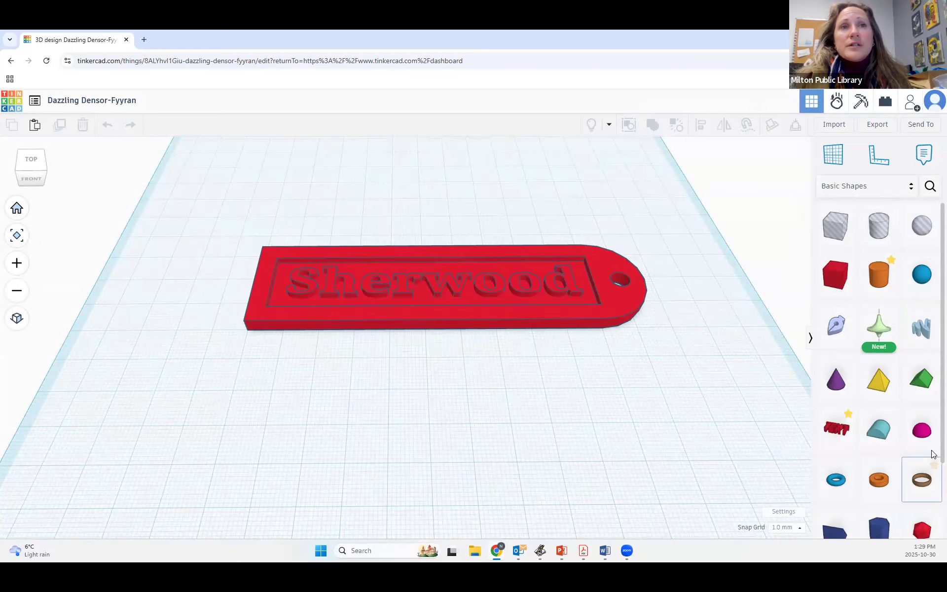
{"action": "scroll", "coordinate": [931, 463], "scroll_direction": "down", "scroll_amount": 1}
{"action": "scroll", "coordinate": [933, 473], "scroll_direction": "down", "scroll_amount": 3}
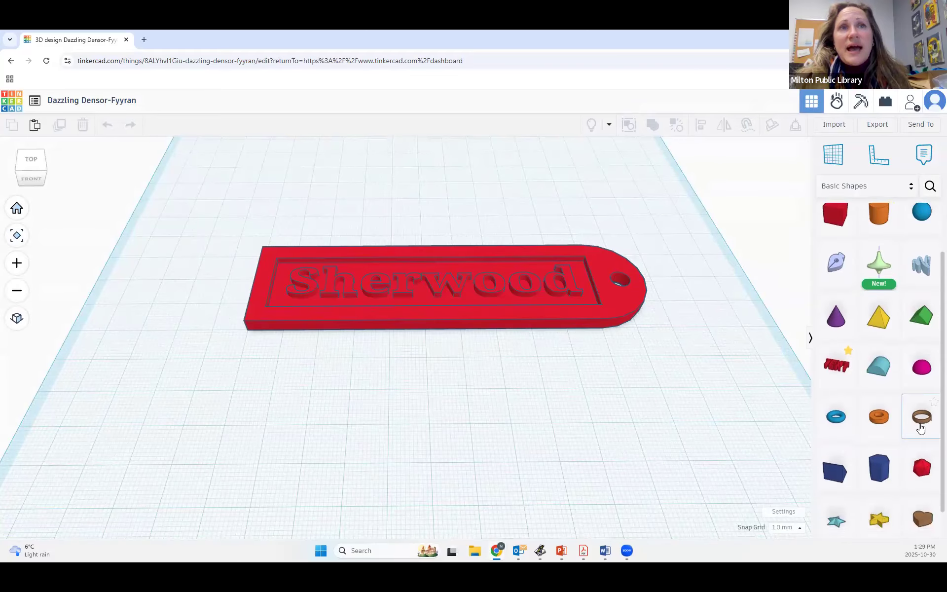